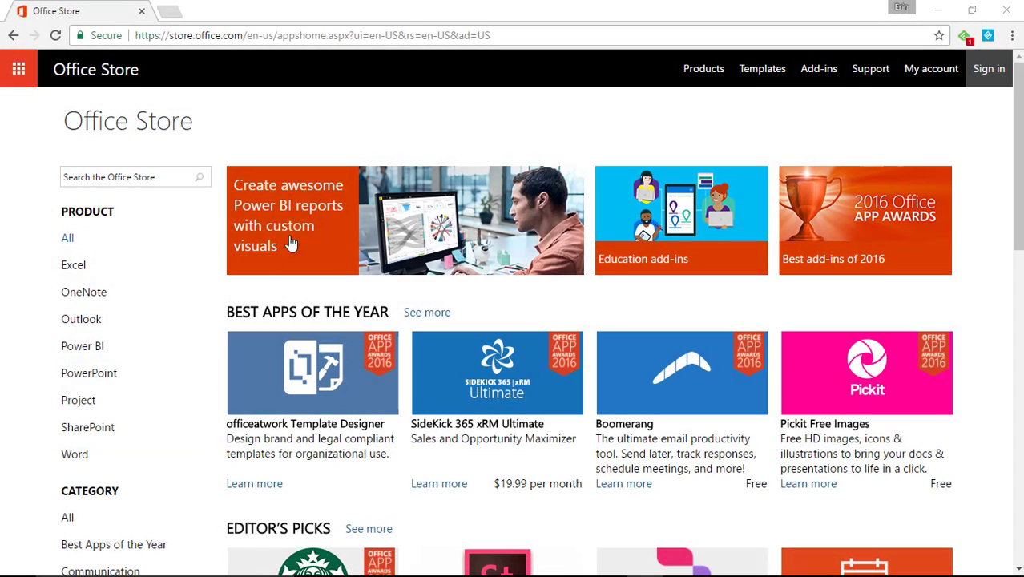
# Go to store.office.com and show only the Power BI custom visuals
pyautogui.click(292, 40)
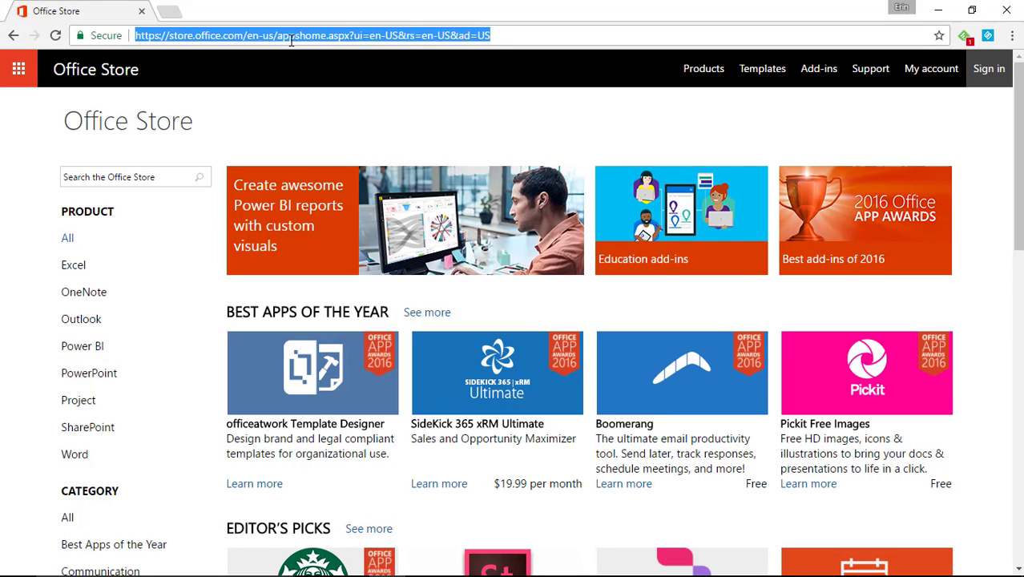
pyautogui.write('store.')
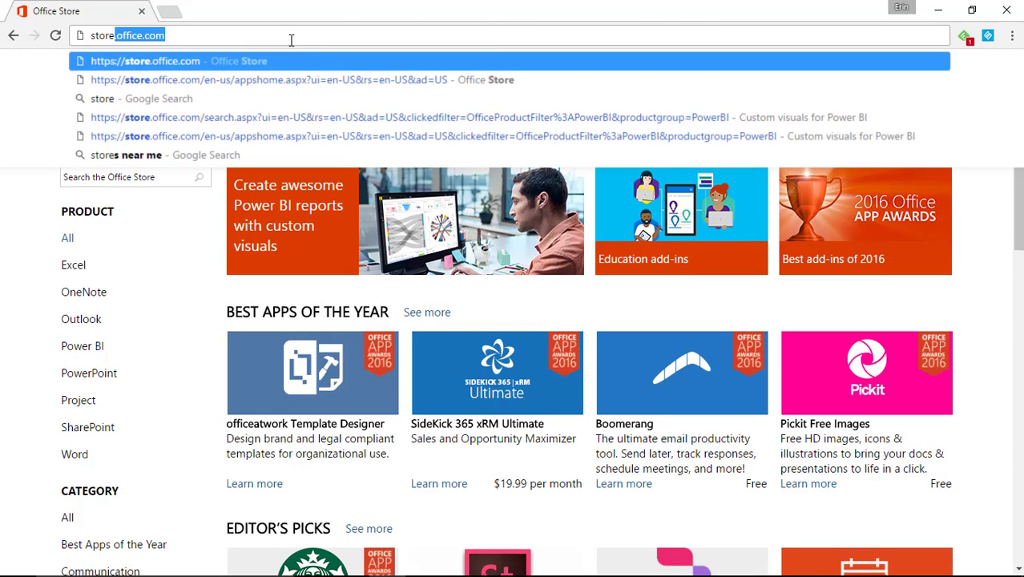
pyautogui.press('Return')
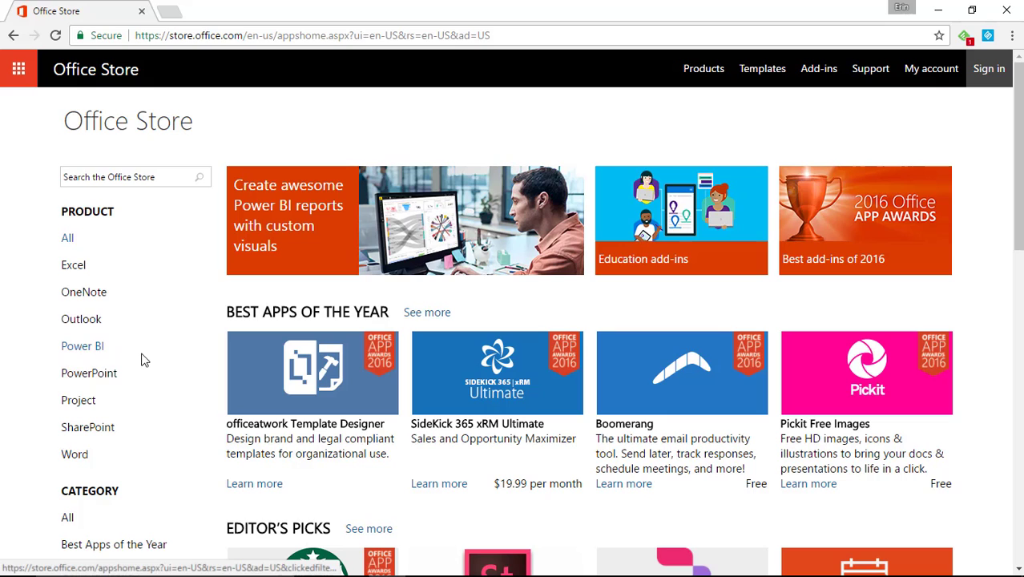
pyautogui.click(85, 351)
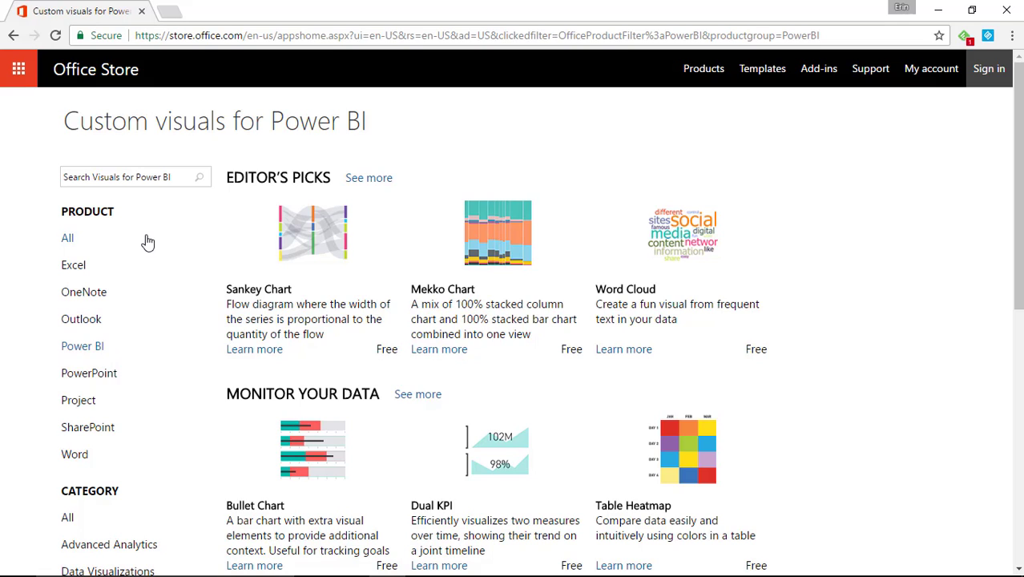
# Search the Power BI visuals for 'hierarchy' to list Sunburst, HierachySlicer and Gantt
pyautogui.click(117, 178)
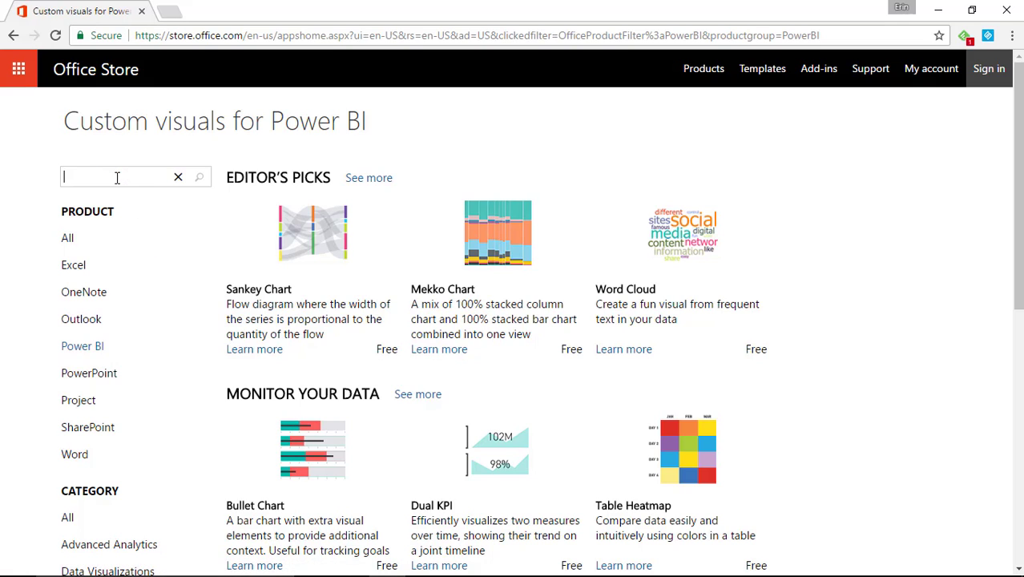
pyautogui.write('hierac')
pyautogui.write('chy')
pyautogui.press('Return')
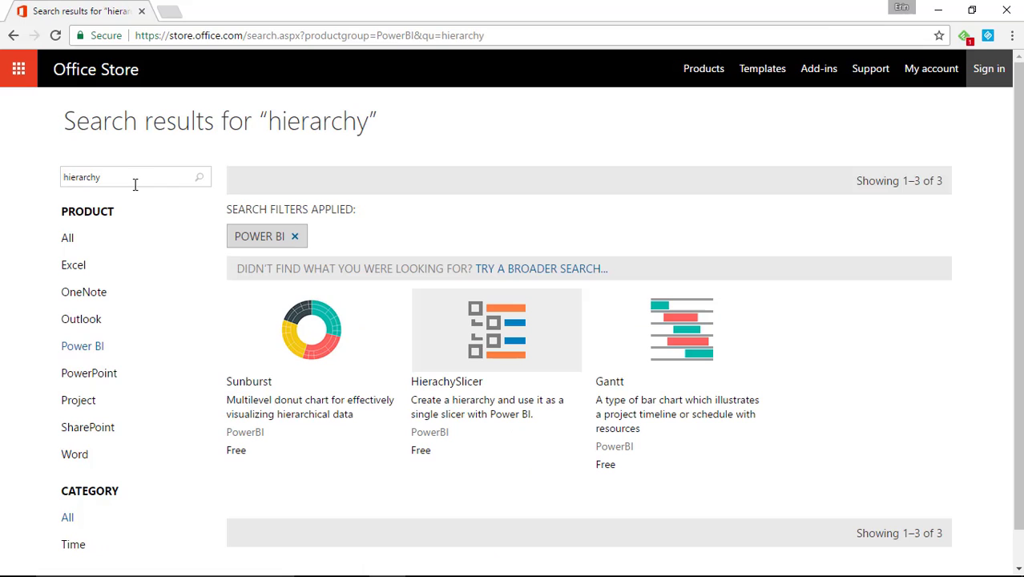
# Add HierachySlicer, download its .pbiviz file and read the Step 2 import instructions
pyautogui.click(475, 387)
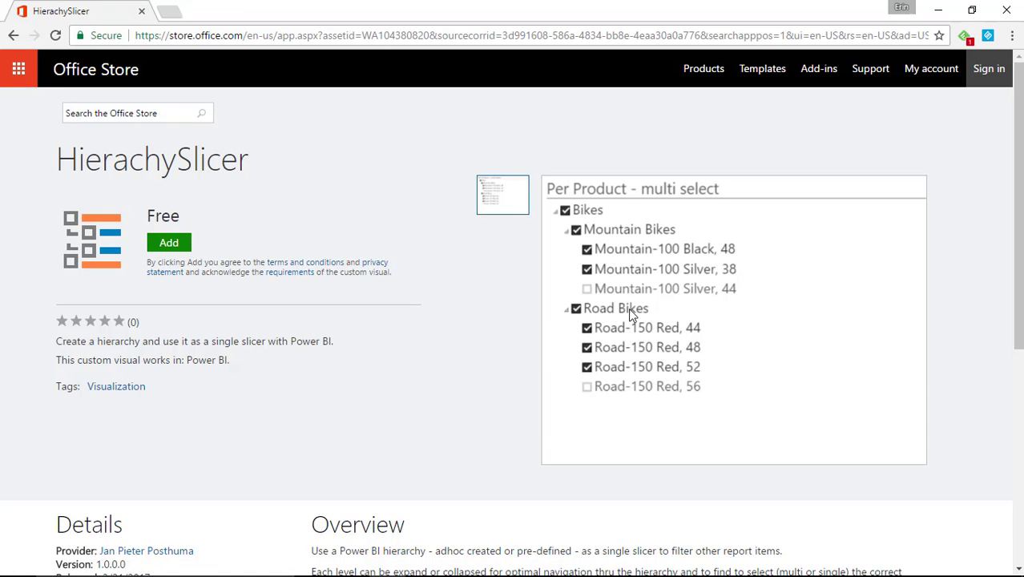
pyautogui.click(183, 249)
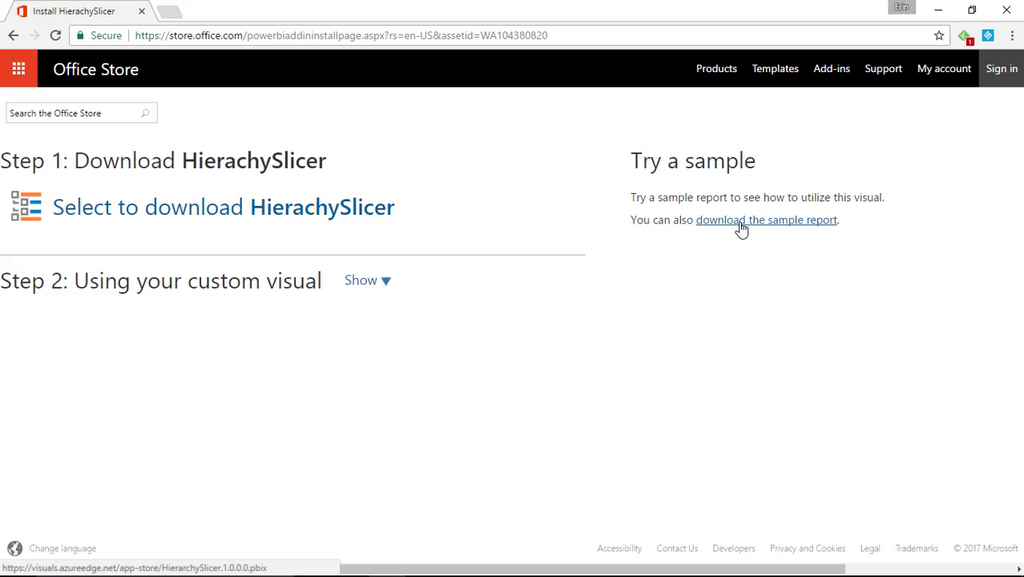
pyautogui.click(282, 213)
pyautogui.scroll(-1, 215, 343)
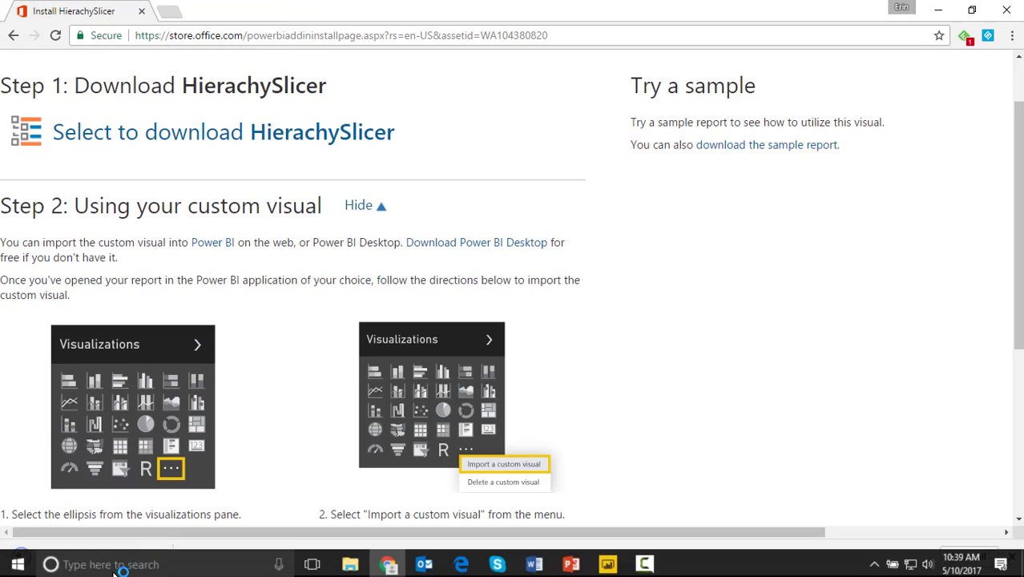
pyautogui.scroll(-2, 160, 480)
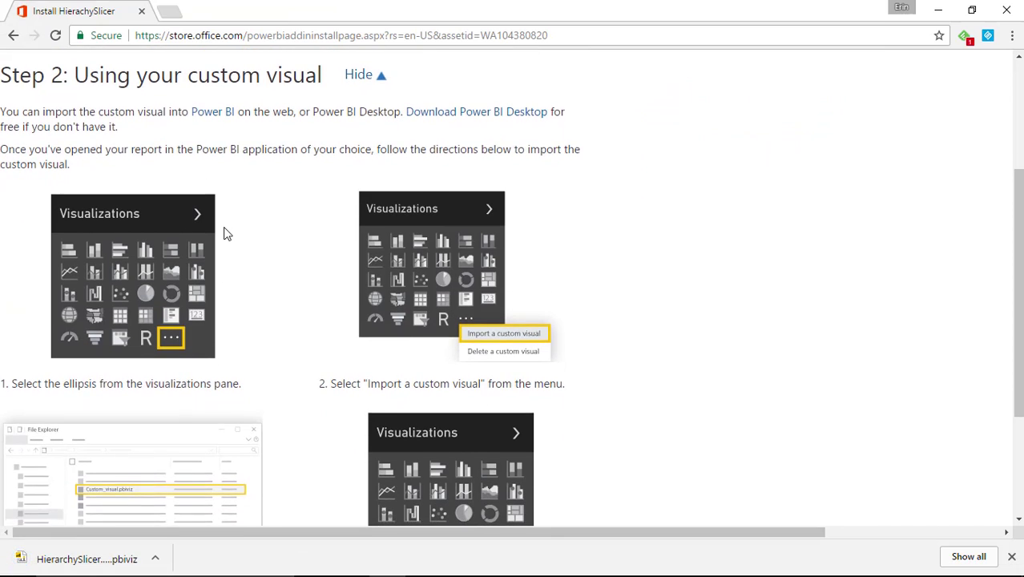
pyautogui.scroll(-2, 226, 232)
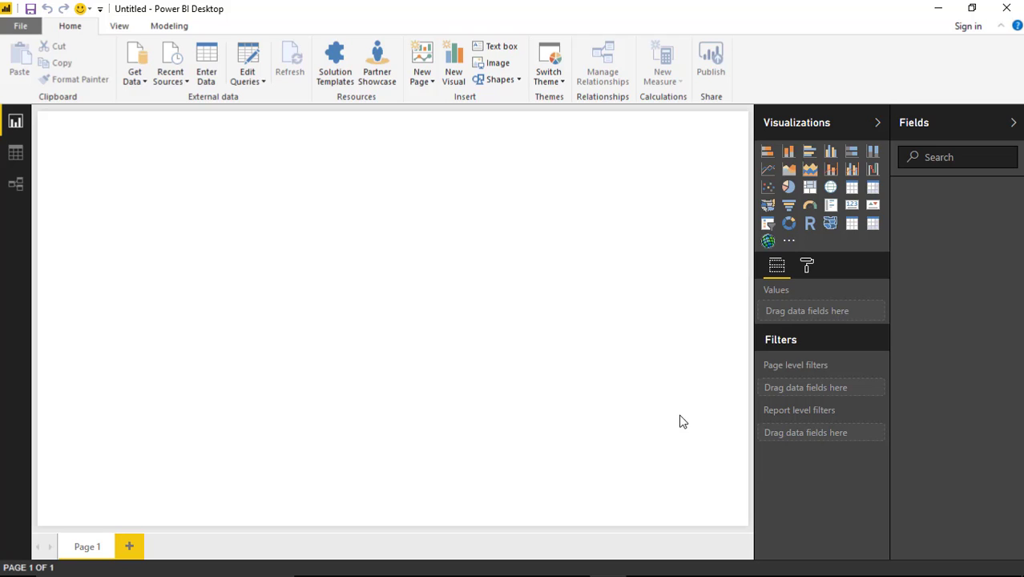
# Start an Excel workbook data import and browse into the Local Disk (C:) drive
pyautogui.click(132, 78)
pyautogui.click(177, 134)
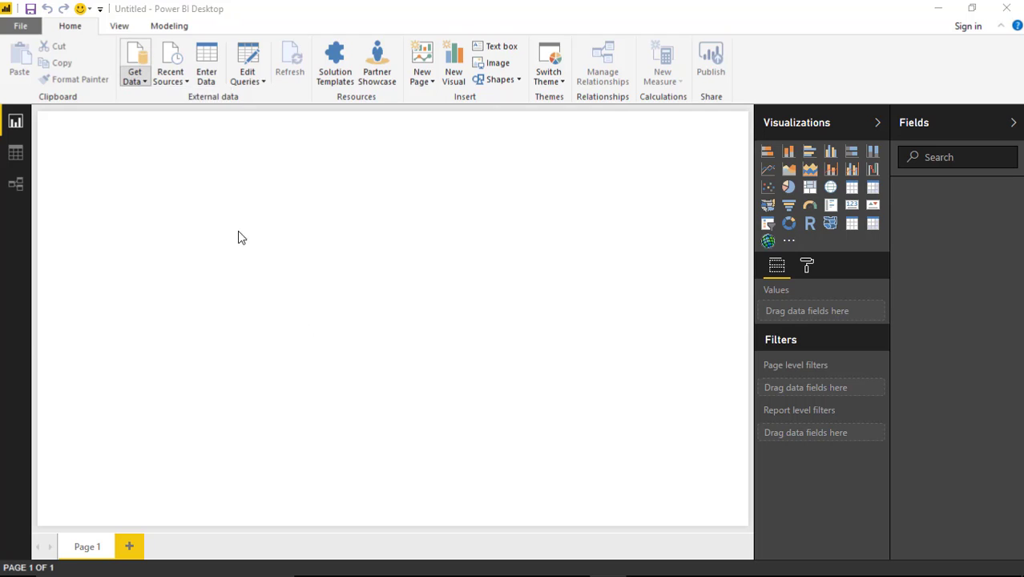
pyautogui.click(130, 36)
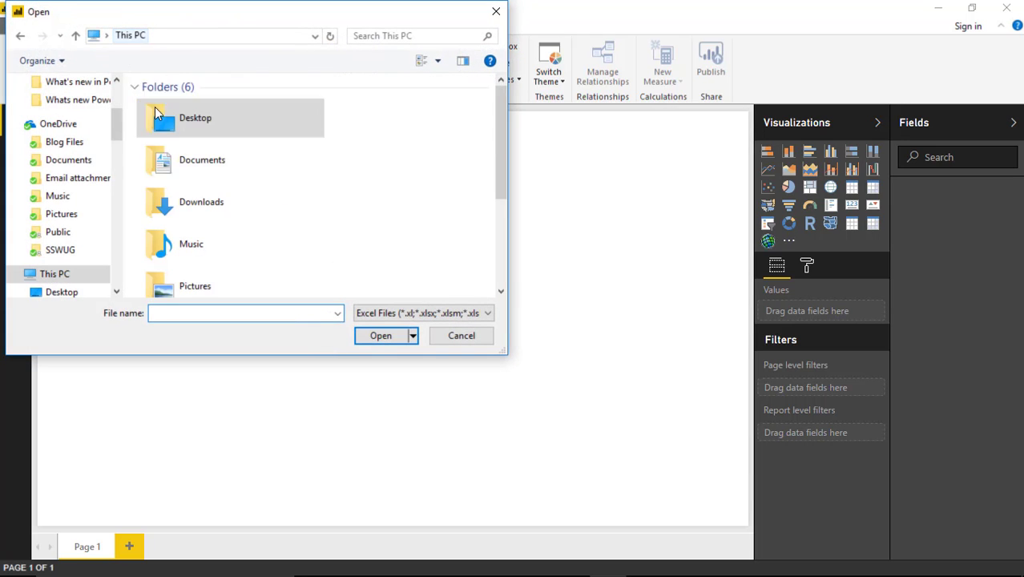
pyautogui.scroll(-3, 218, 220)
pyautogui.click(218, 222)
pyautogui.doubleClick(216, 222)
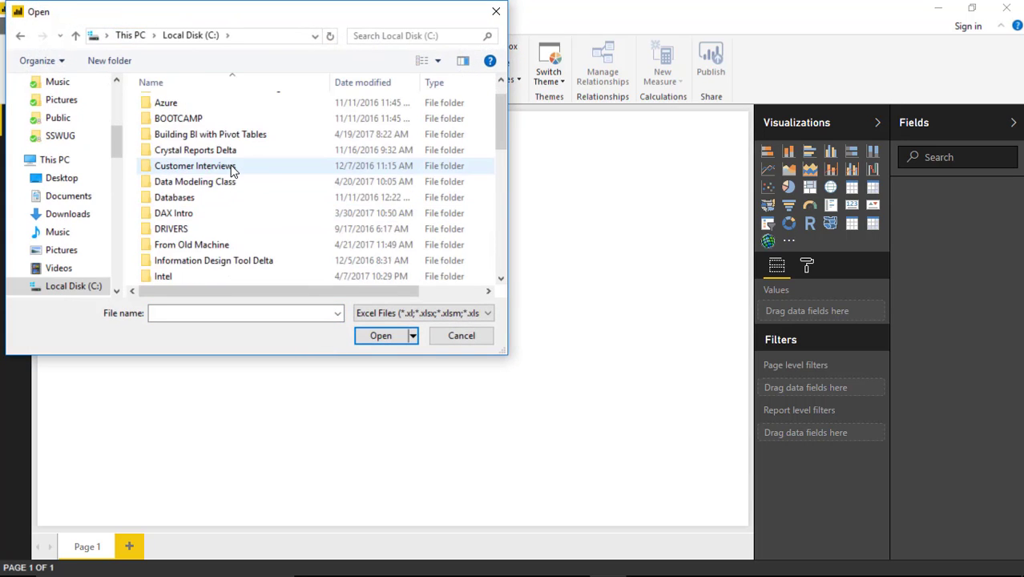
# Open Product Hierarchy Sales.xlsx from C:\Power BI Custom Visuals\Data
pyautogui.scroll(-2, 236, 185)
pyautogui.scroll(-2, 220, 231)
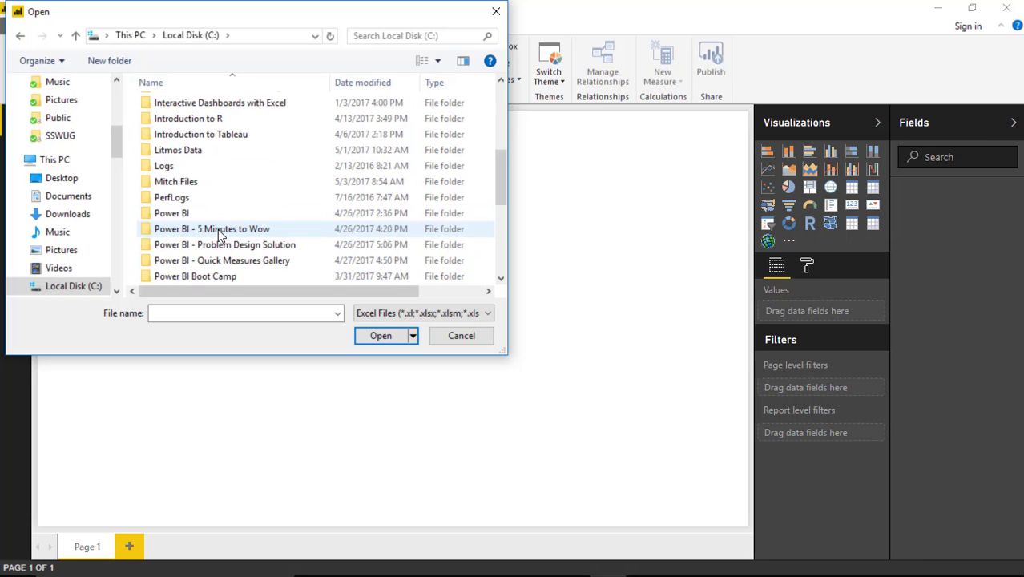
pyautogui.scroll(-2, 219, 232)
pyautogui.doubleClick(225, 203)
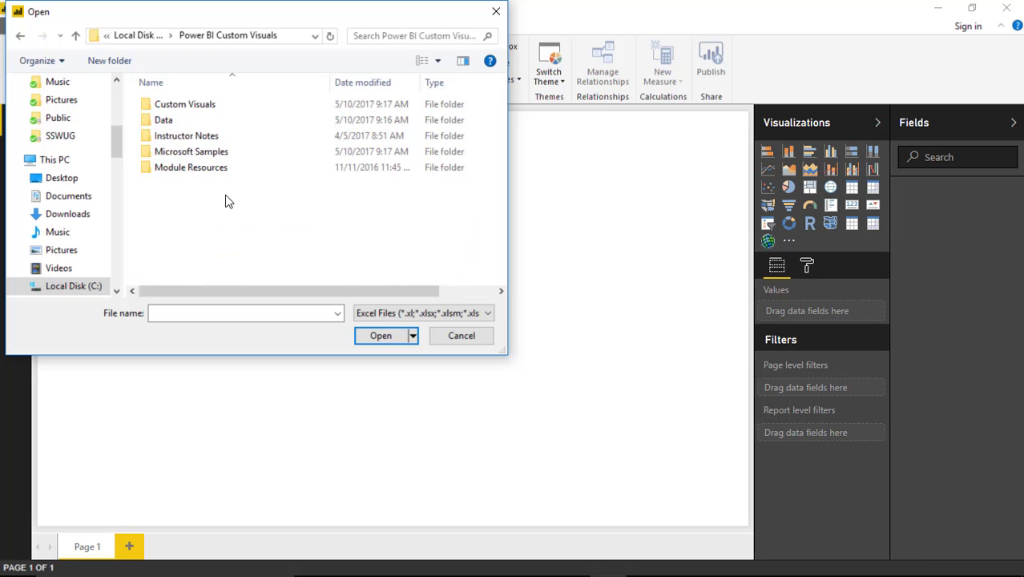
pyautogui.doubleClick(197, 124)
pyautogui.click(184, 104)
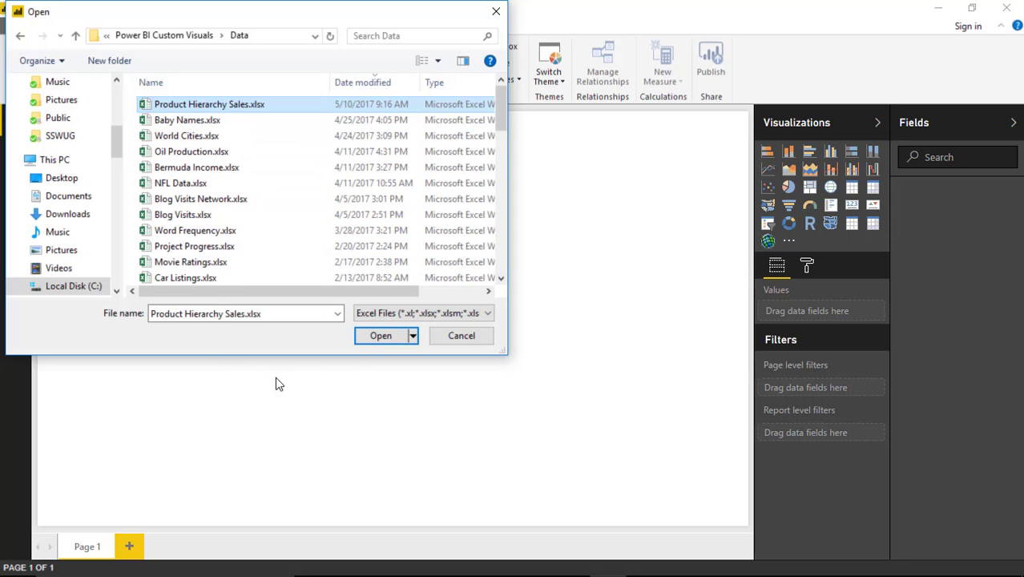
pyautogui.click(379, 336)
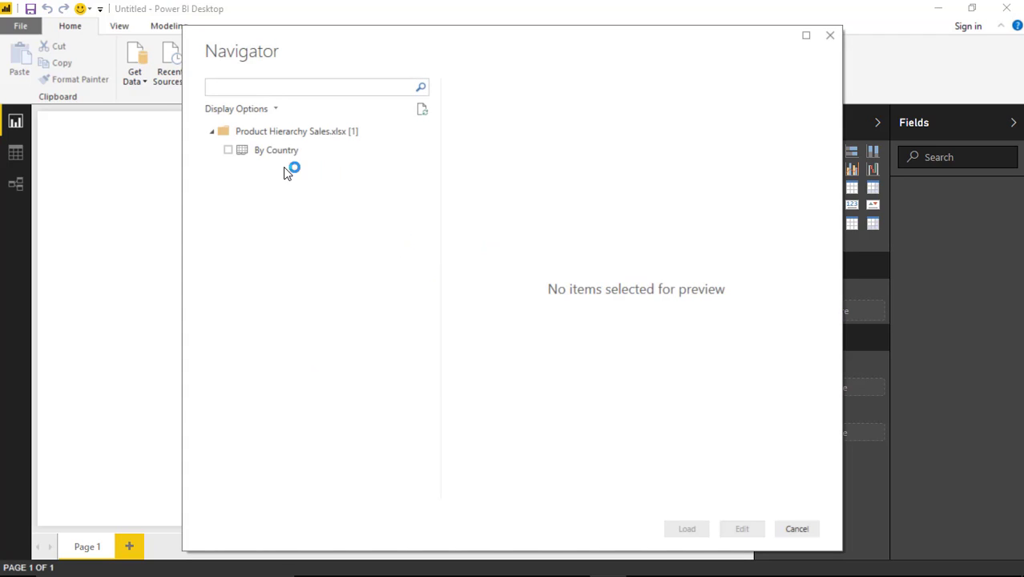
# Select the By Country table in Navigator, preview its Country column, and load it
pyautogui.click(227, 150)
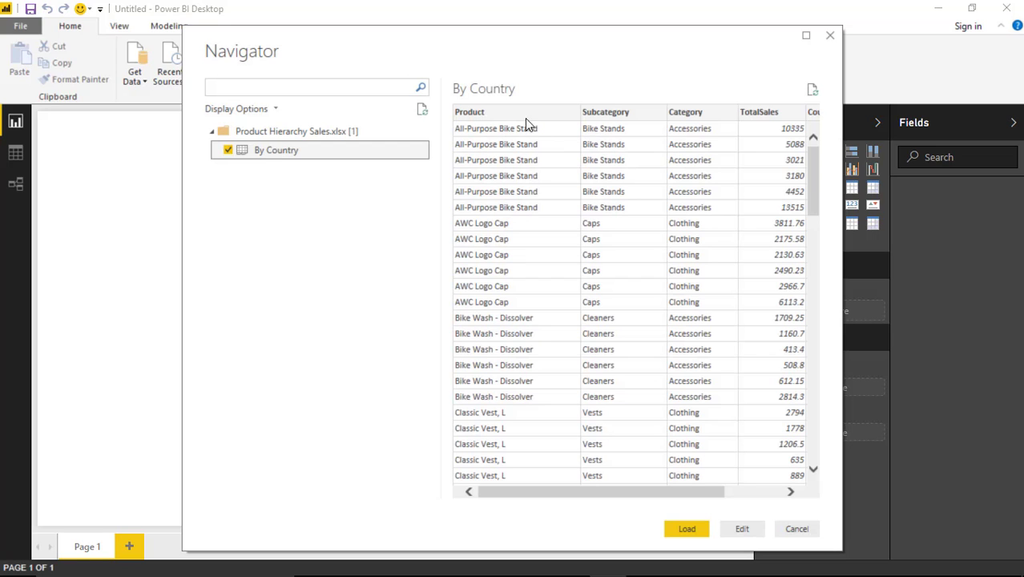
pyautogui.click(734, 491)
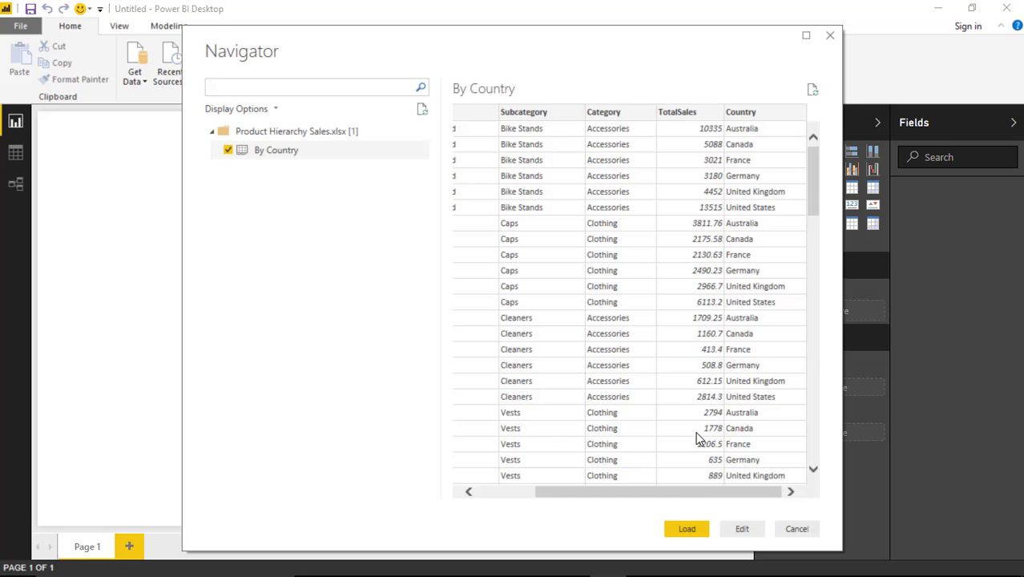
pyautogui.click(687, 529)
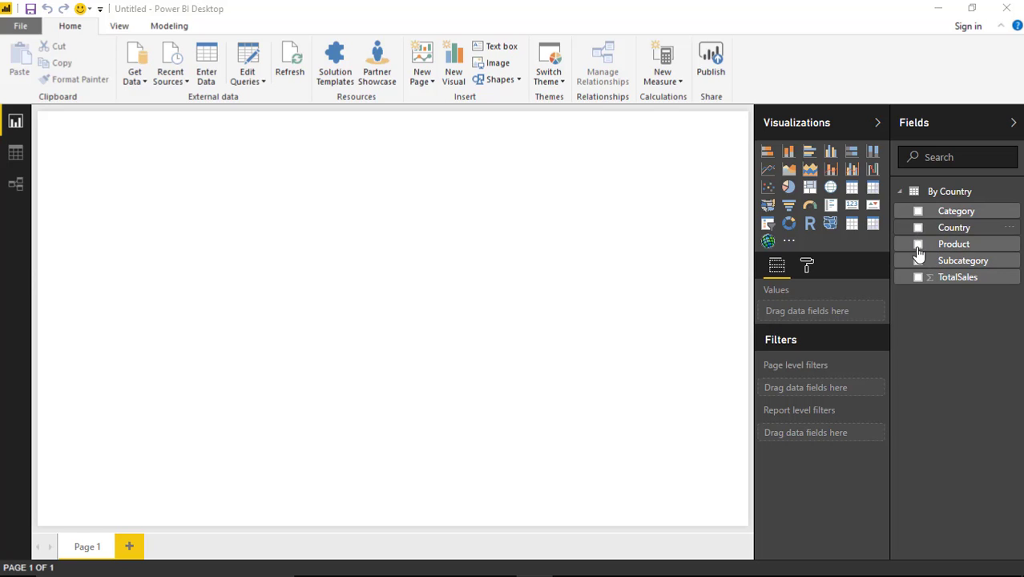
# Create a TotalSales by Country column chart, moved to the top right and enlarged
pyautogui.click(918, 279)
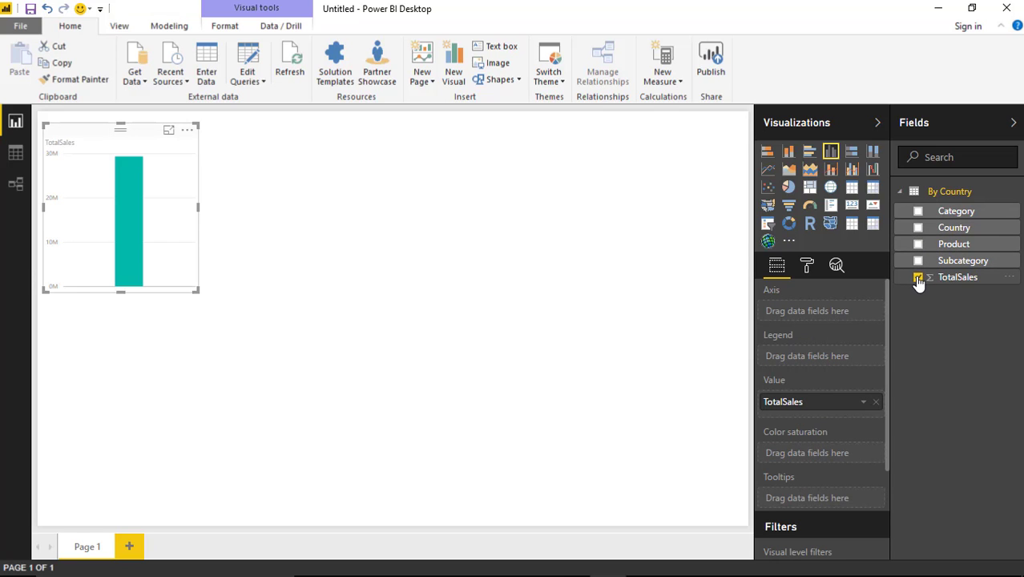
pyautogui.click(918, 228)
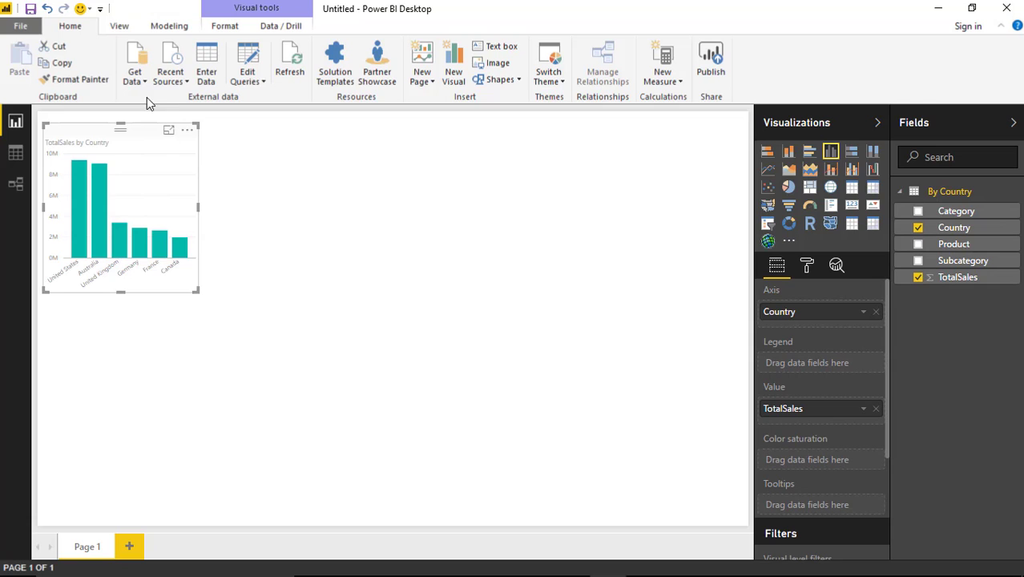
pyautogui.moveTo(135, 130); pyautogui.dragTo(625, 192)
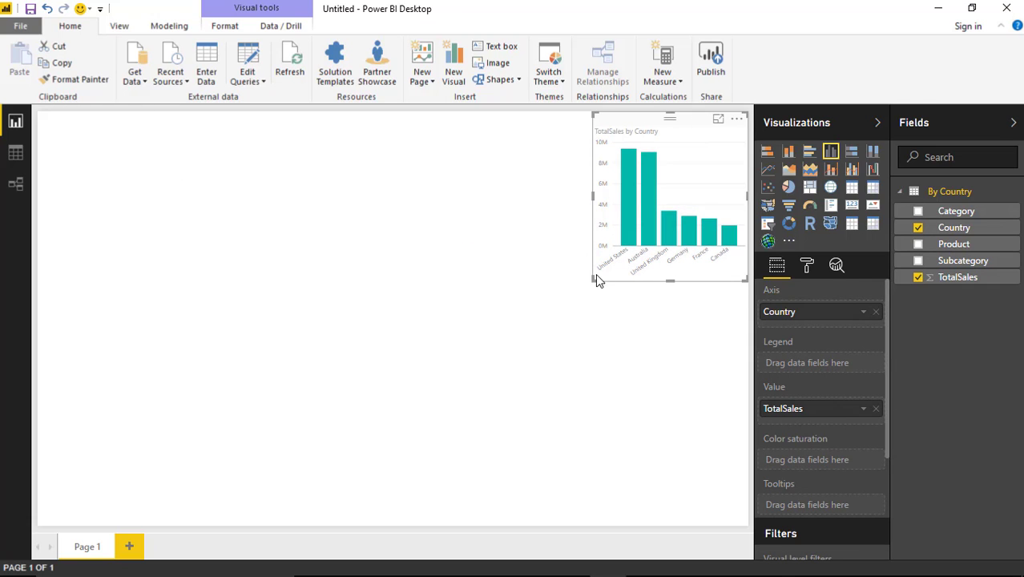
pyautogui.moveTo(595, 280); pyautogui.dragTo(416, 349)
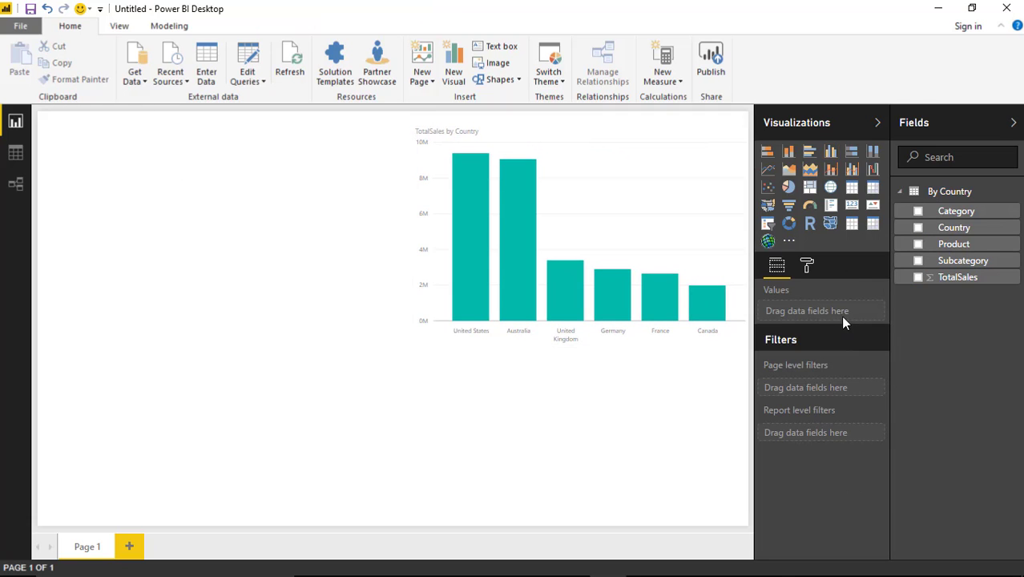
# Set the chart's X-Axis text size to 18
pyautogui.click(731, 233)
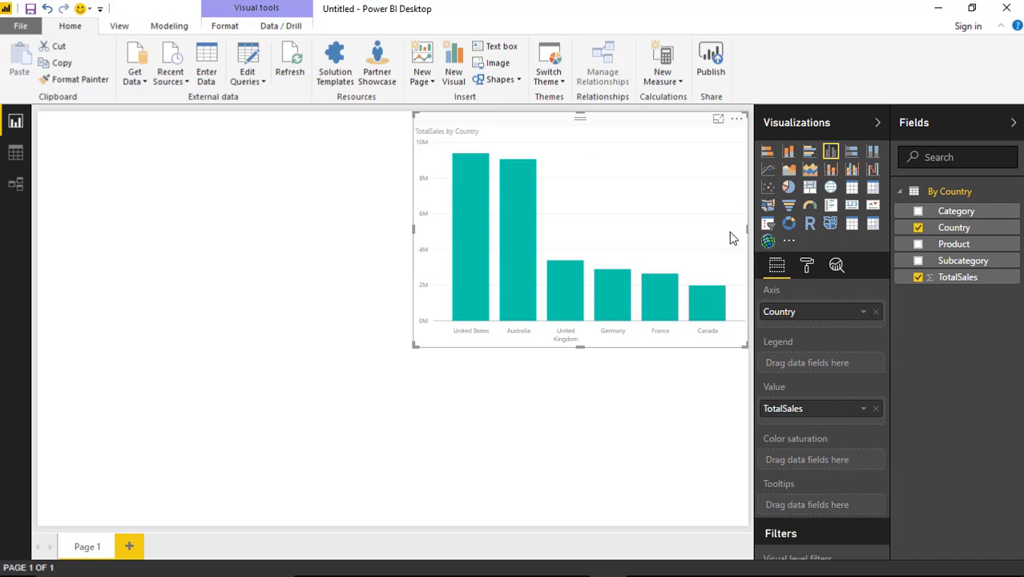
pyautogui.click(805, 266)
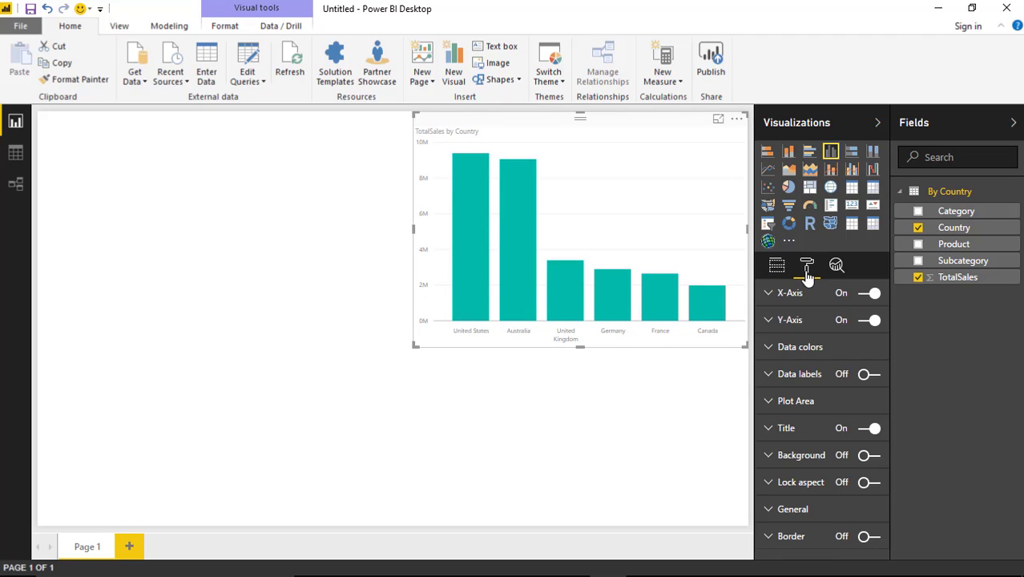
pyautogui.click(769, 295)
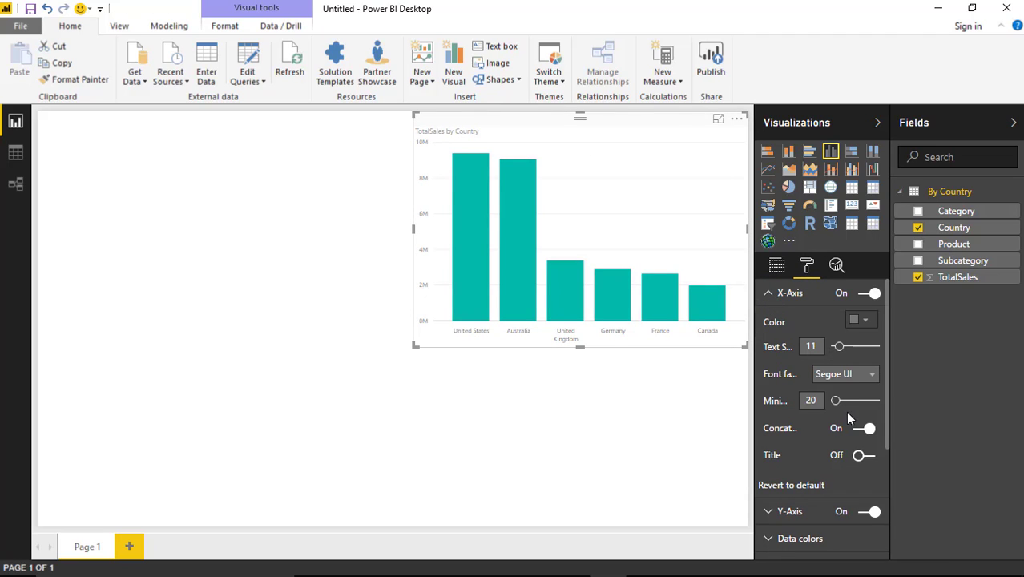
pyautogui.moveTo(845, 346); pyautogui.dragTo(848, 350)
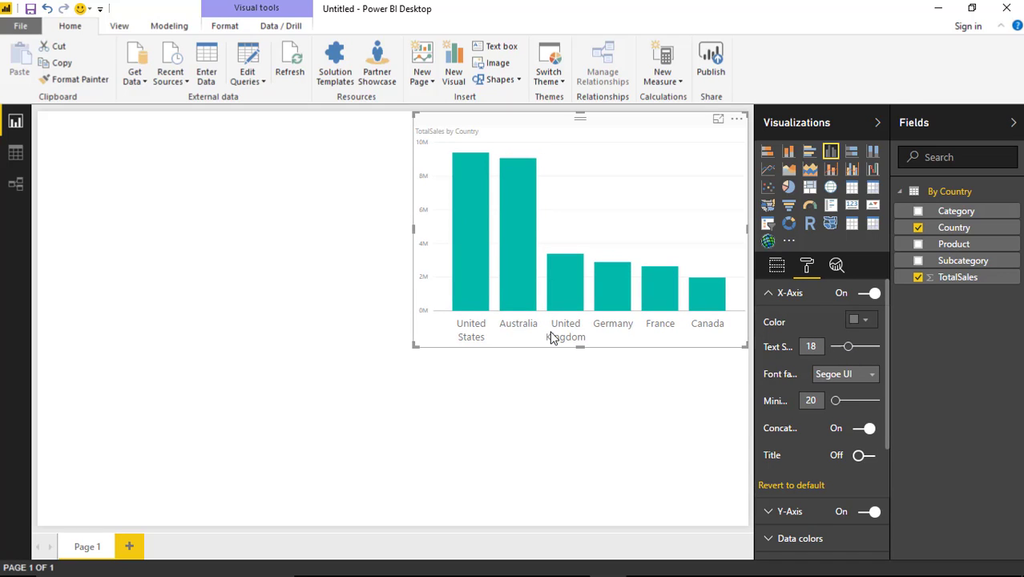
pyautogui.moveTo(468, 308)
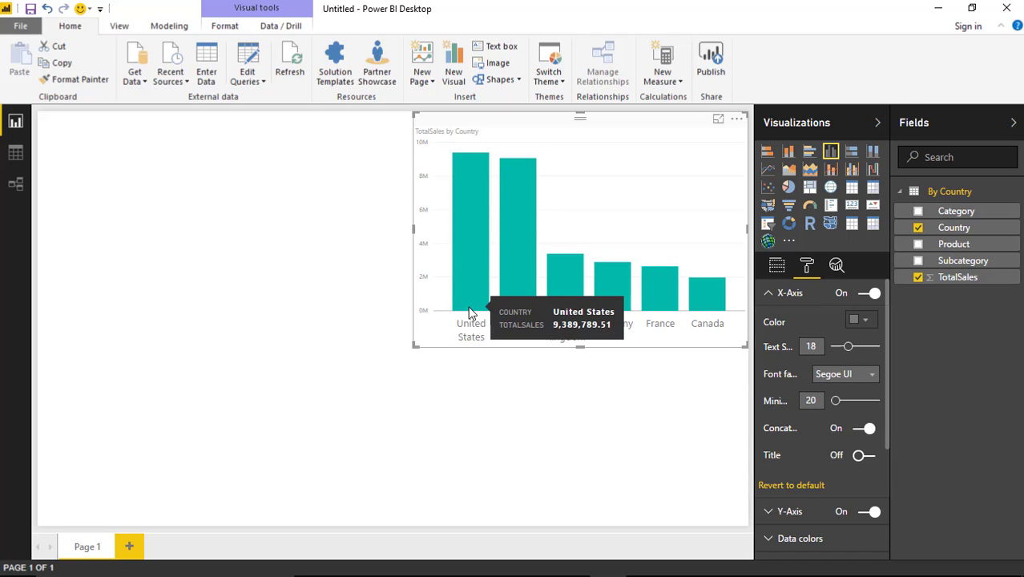
pyautogui.click(312, 231)
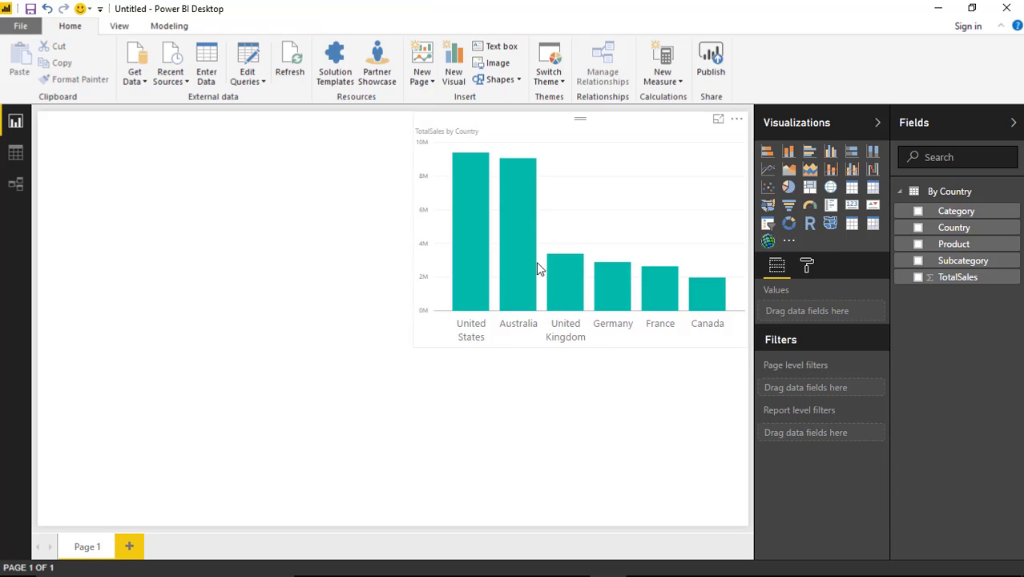
# Add a Category slicer to the page and shrink it
pyautogui.click(768, 226)
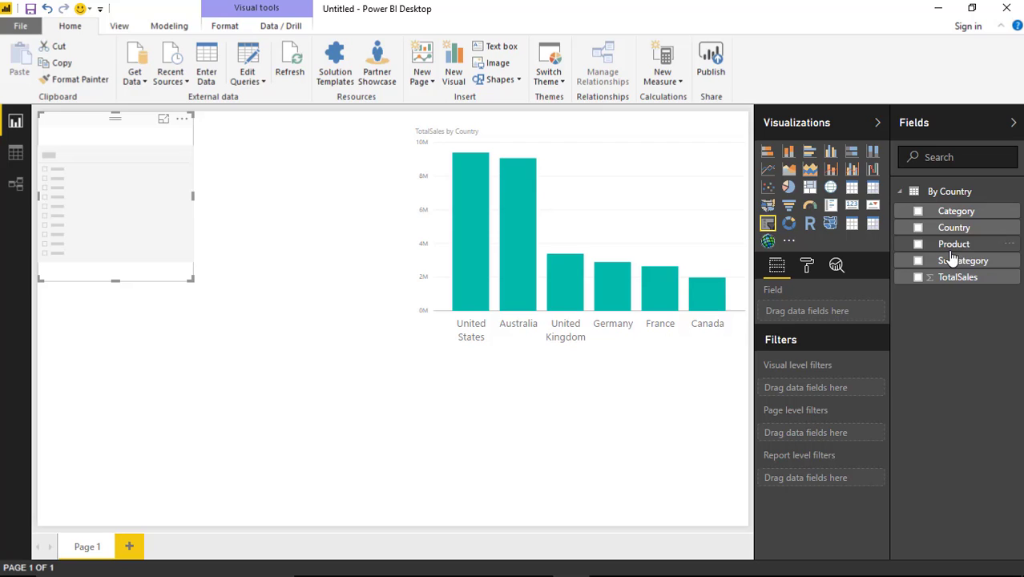
pyautogui.moveTo(955, 211); pyautogui.dragTo(92, 176)
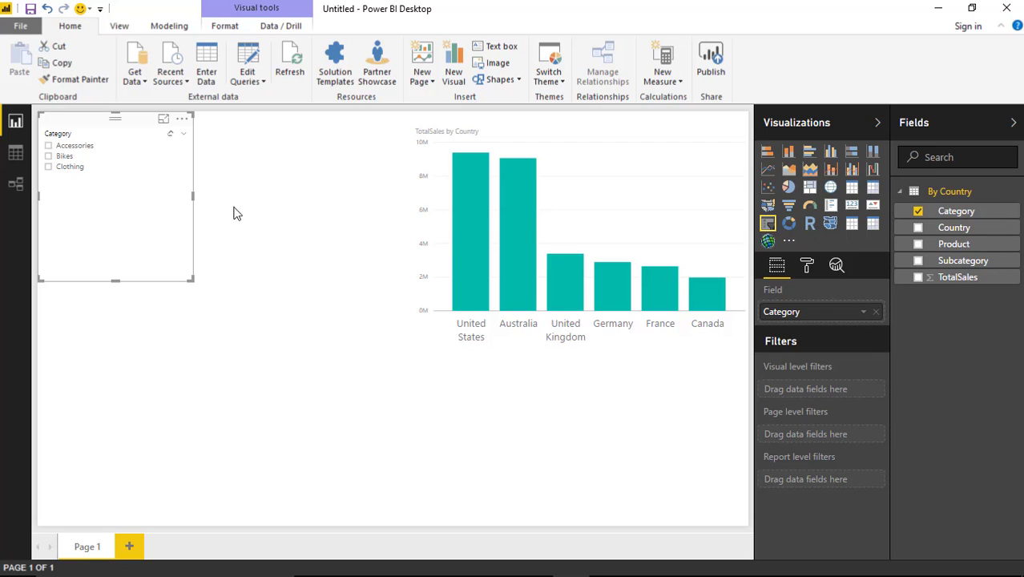
pyautogui.moveTo(962, 269); pyautogui.dragTo(847, 320)
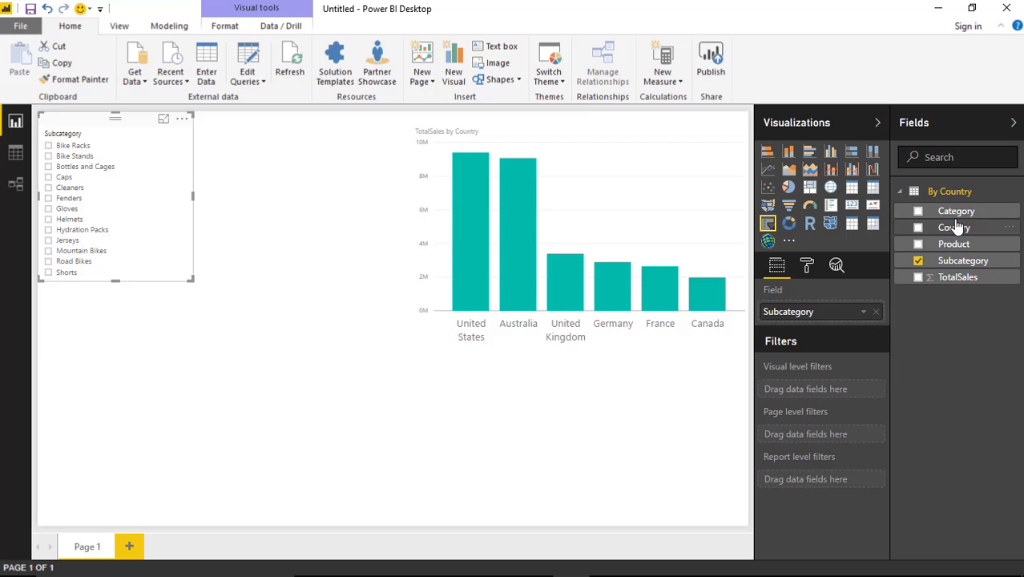
pyautogui.moveTo(957, 212); pyautogui.dragTo(835, 317)
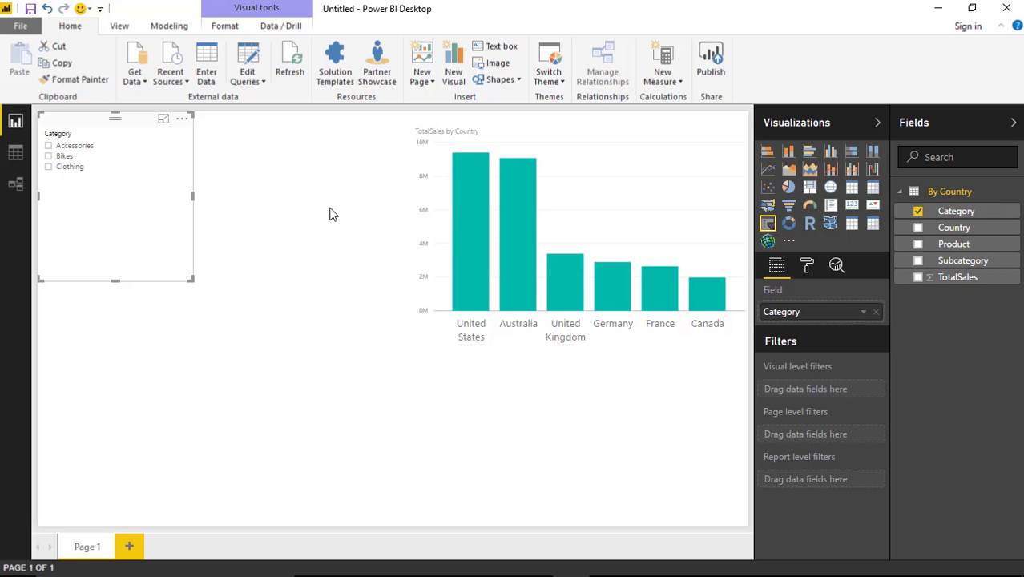
pyautogui.moveTo(191, 279); pyautogui.dragTo(141, 229)
pyautogui.click(190, 211)
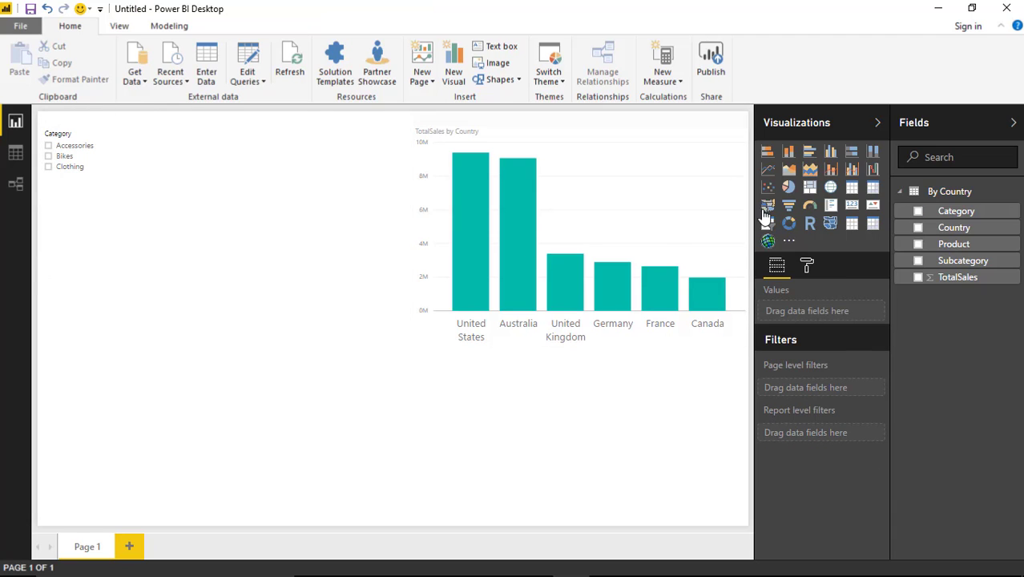
# Add a Subcategory slicer beside it and test filtering with Bikes, Clothing and Accessories
pyautogui.click(767, 221)
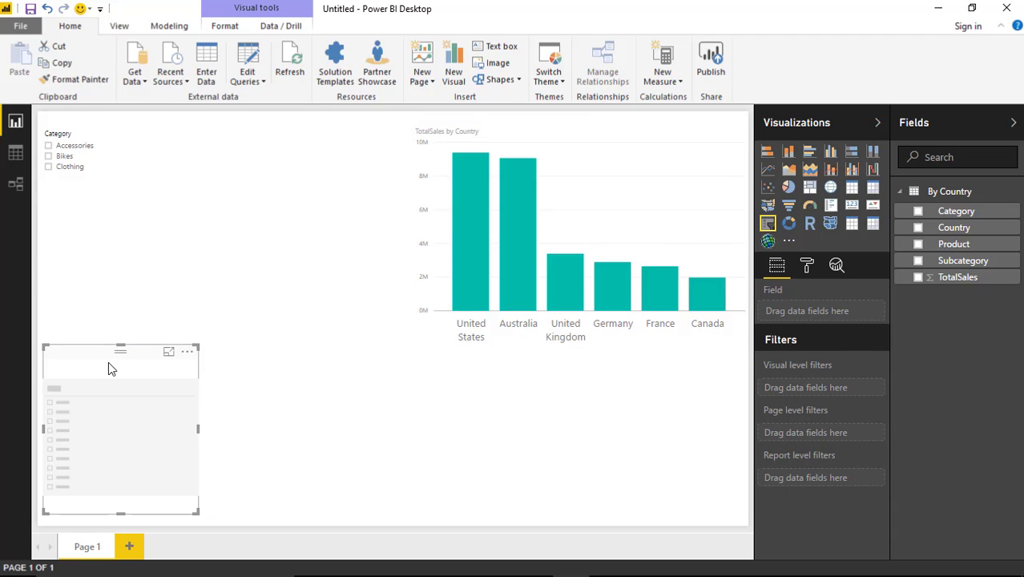
pyautogui.moveTo(109, 353); pyautogui.dragTo(165, 147)
pyautogui.moveTo(923, 261); pyautogui.dragTo(843, 314)
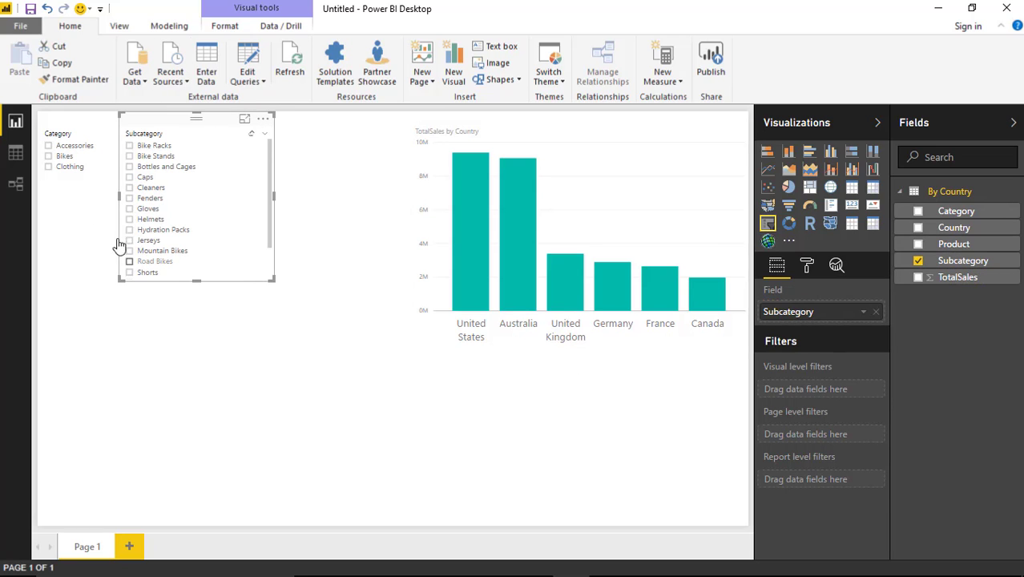
pyautogui.click(48, 156)
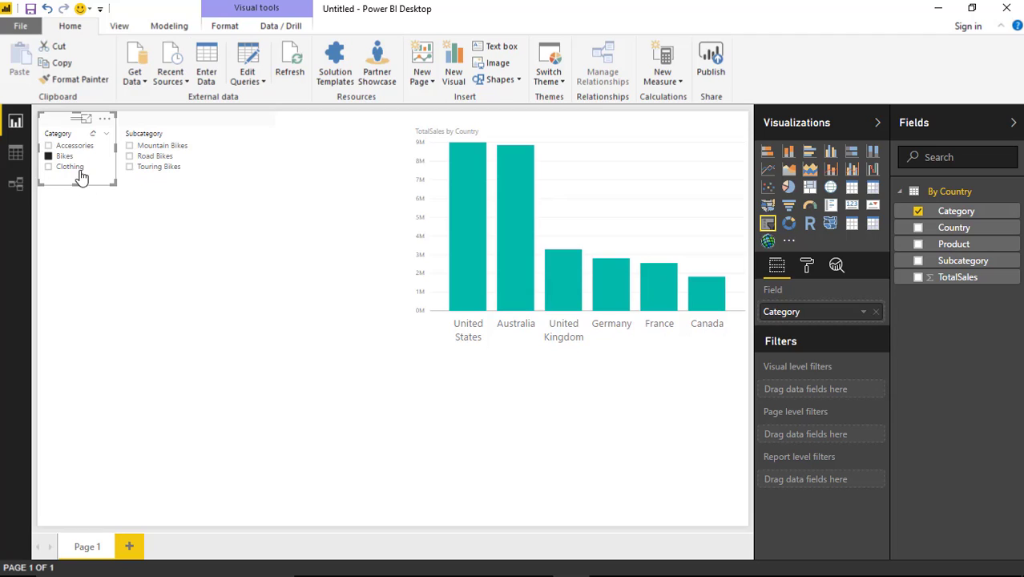
pyautogui.click(48, 167)
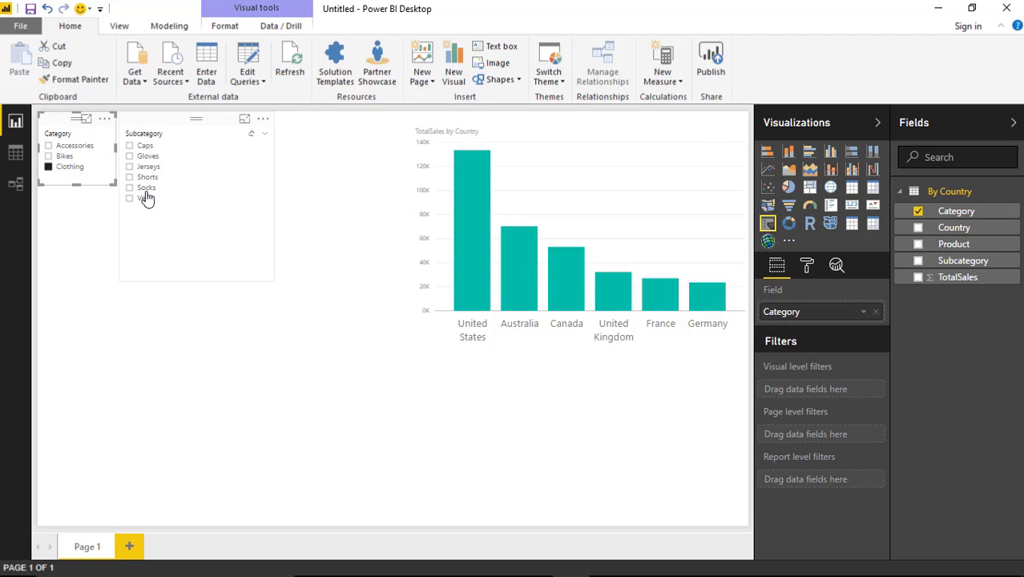
pyautogui.click(49, 145)
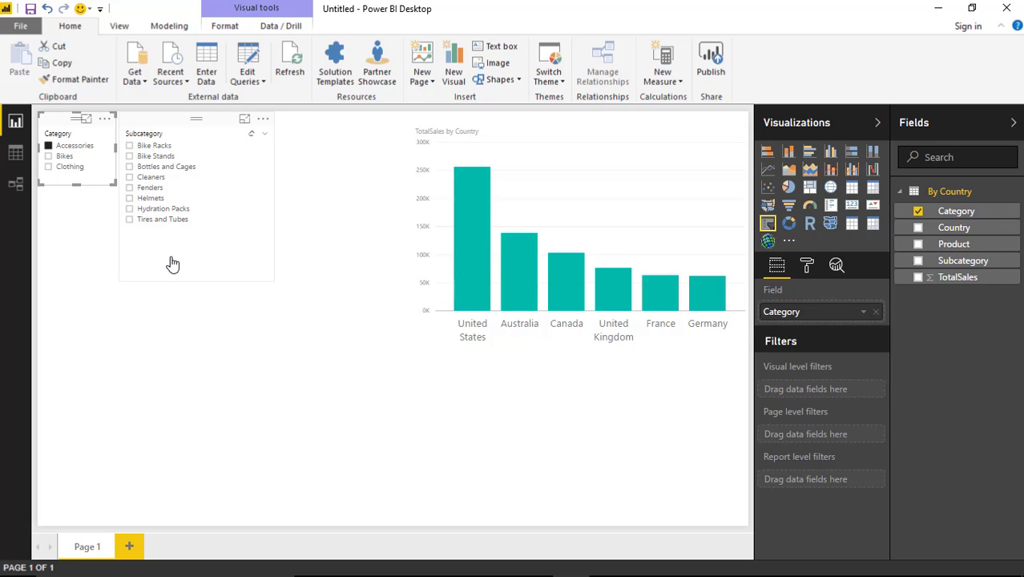
# Delete both the Subcategory and Category slicers
pyautogui.click(181, 132)
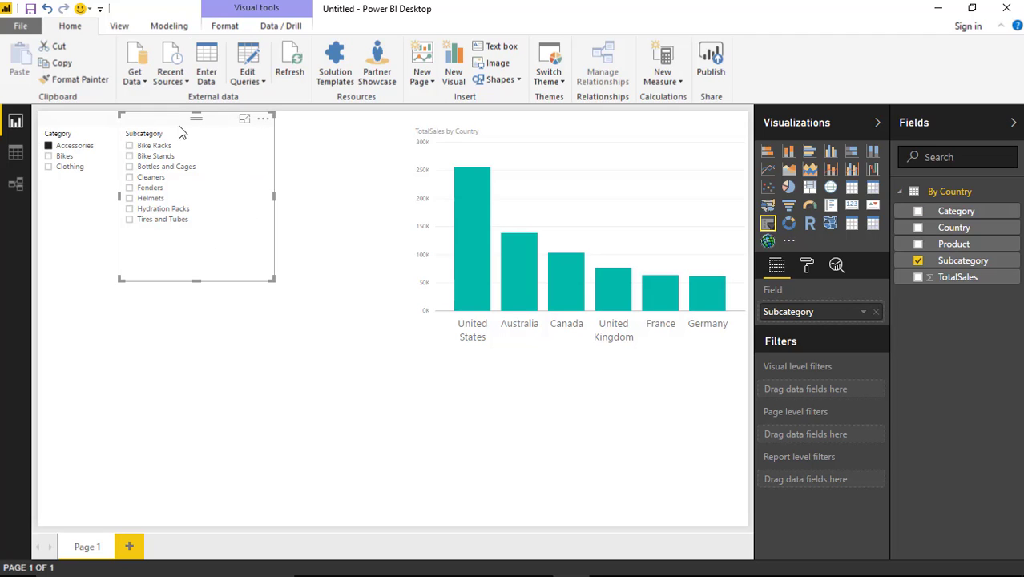
pyautogui.press('Delete')
pyautogui.click(57, 135)
pyautogui.press('Delete')
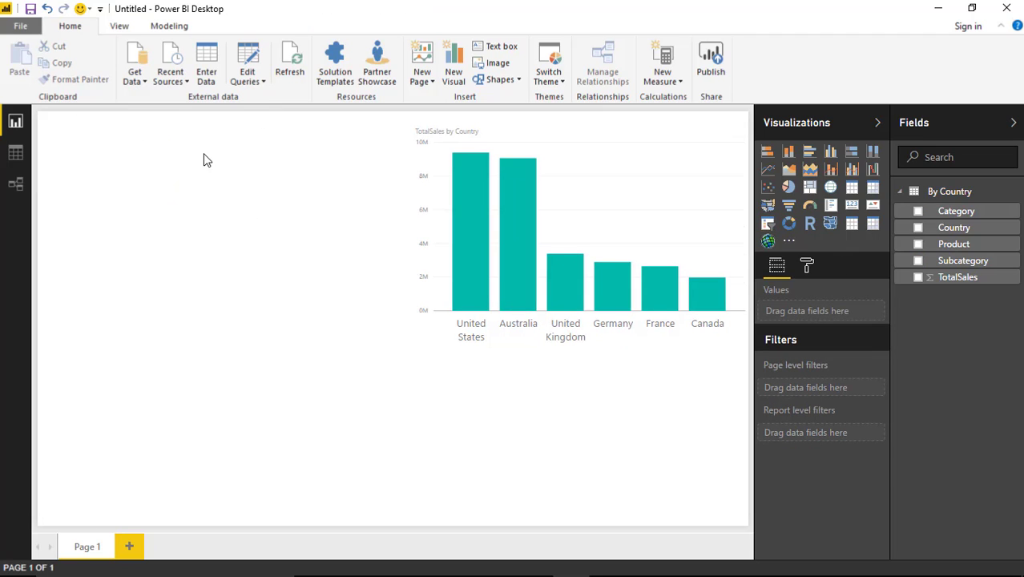
# Import HierarchySlicer.1.0.0.0.pbiviz from the Custom Visuals folder as a custom visual
pyautogui.click(790, 243)
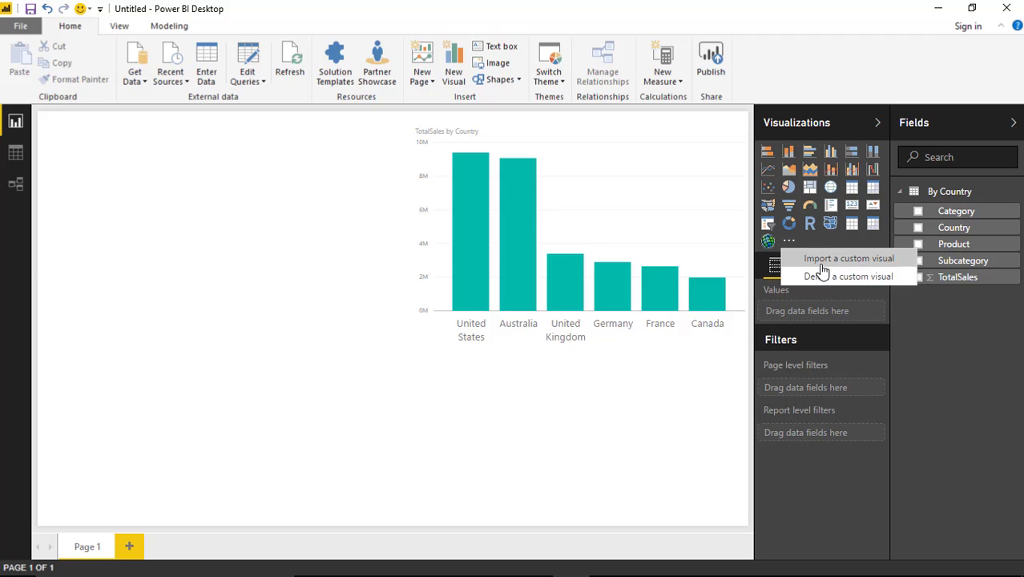
pyautogui.click(821, 262)
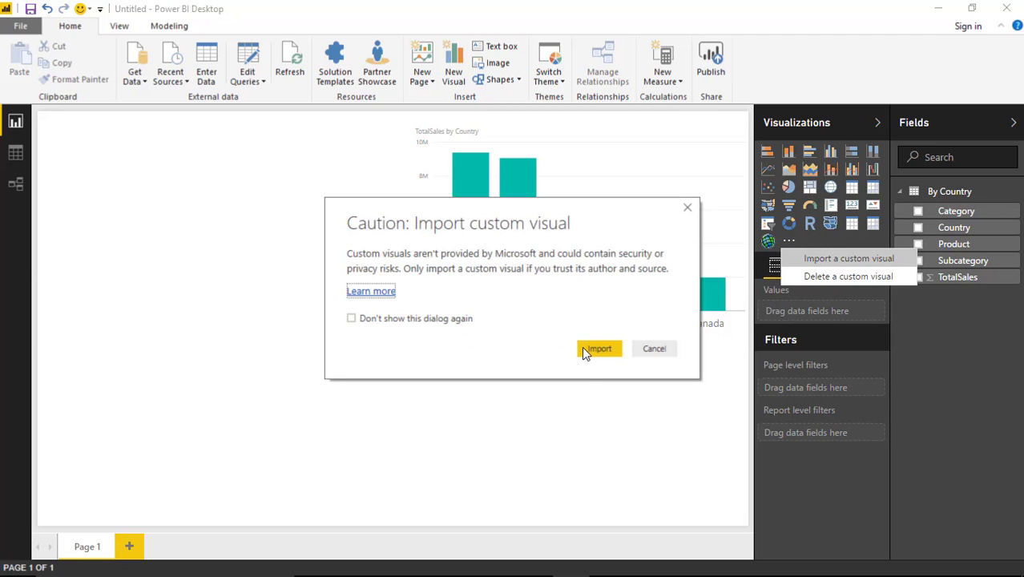
pyautogui.click(598, 350)
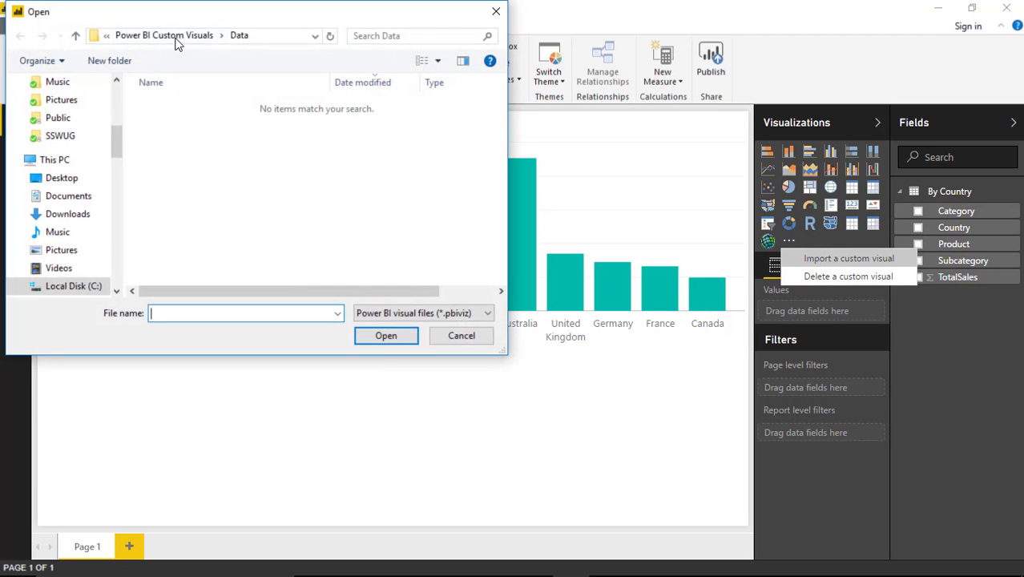
pyautogui.click(175, 37)
pyautogui.doubleClick(197, 104)
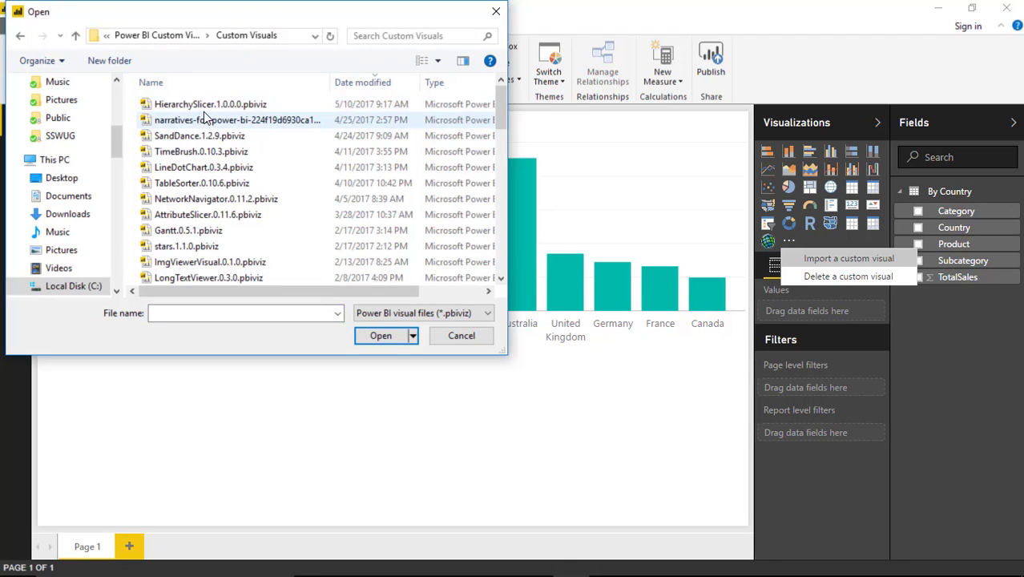
pyautogui.click(202, 105)
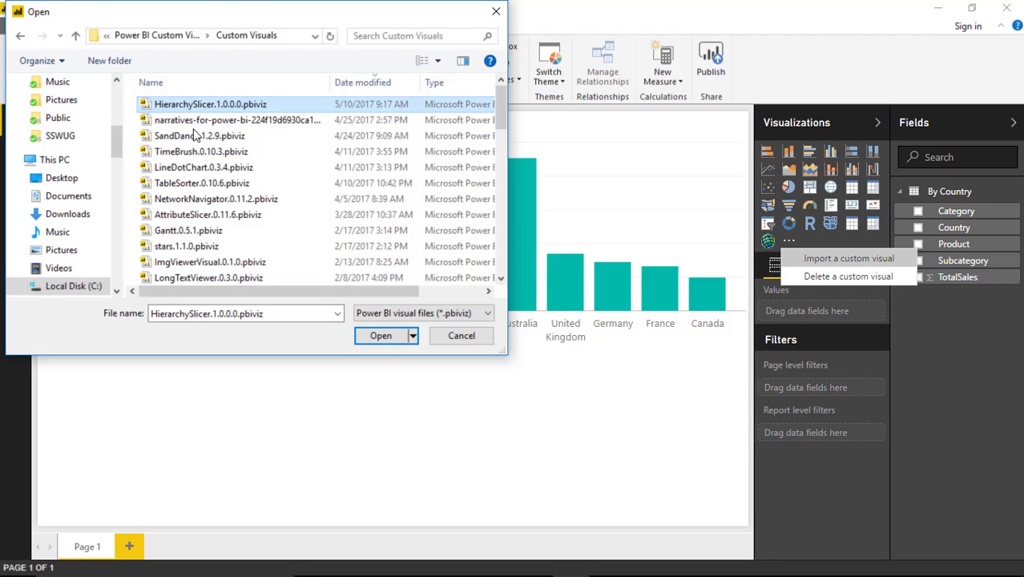
pyautogui.click(381, 336)
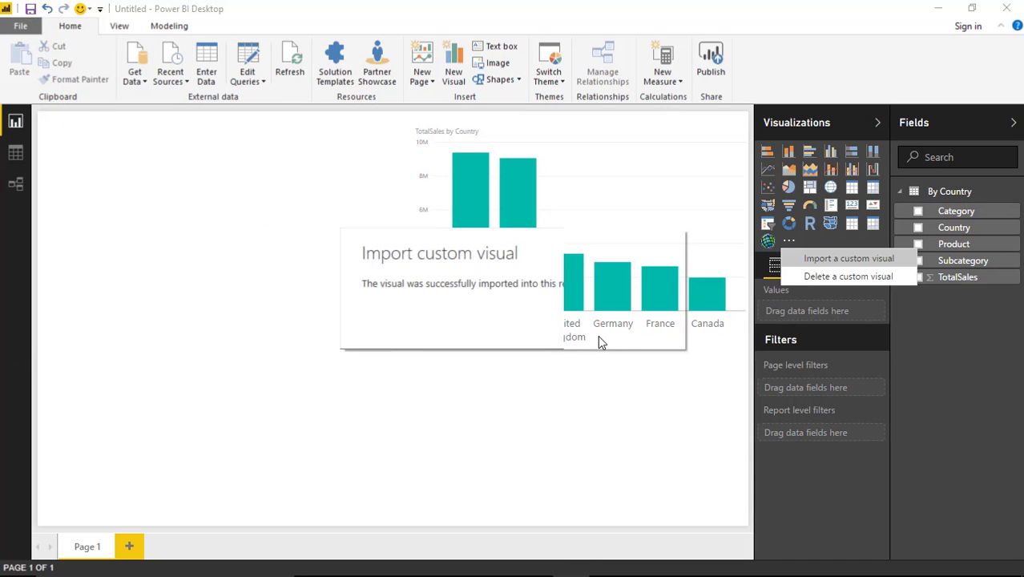
pyautogui.click(450, 334)
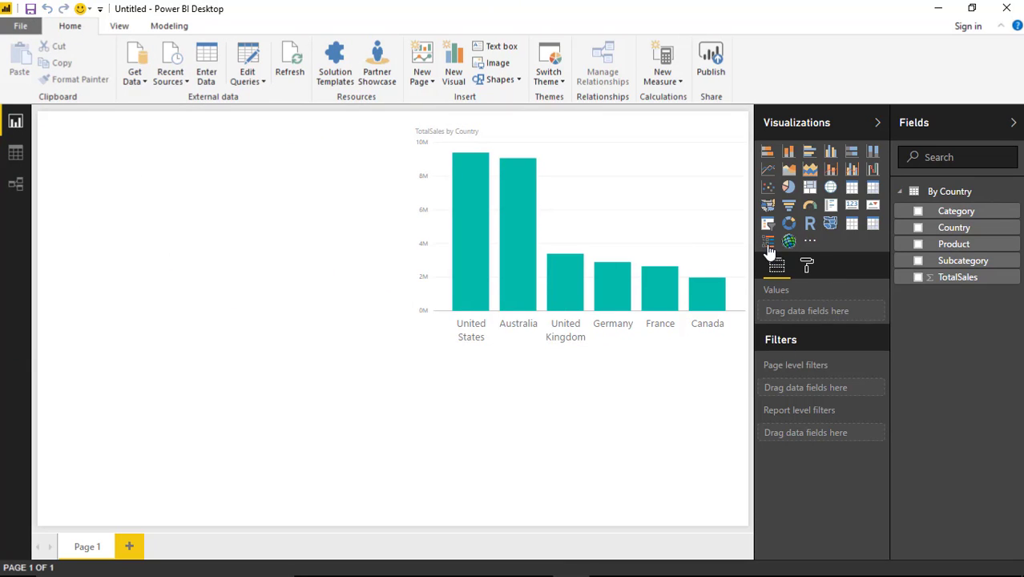
# Place an enlarged HierarchySlicer at top left with Category, Subcategory and Product levels
pyautogui.click(768, 246)
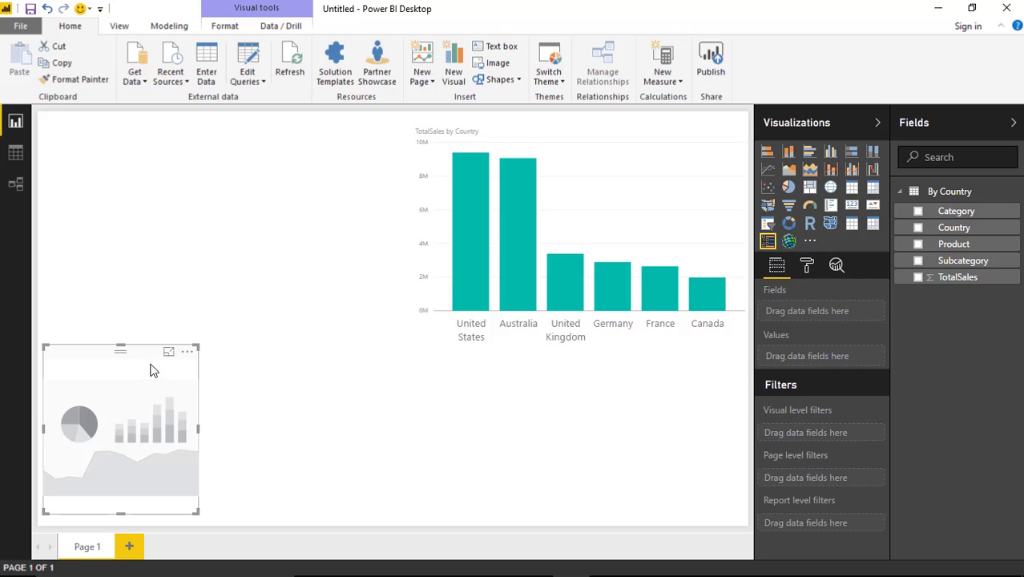
pyautogui.moveTo(144, 365); pyautogui.dragTo(140, 133)
pyautogui.moveTo(198, 282); pyautogui.dragTo(359, 417)
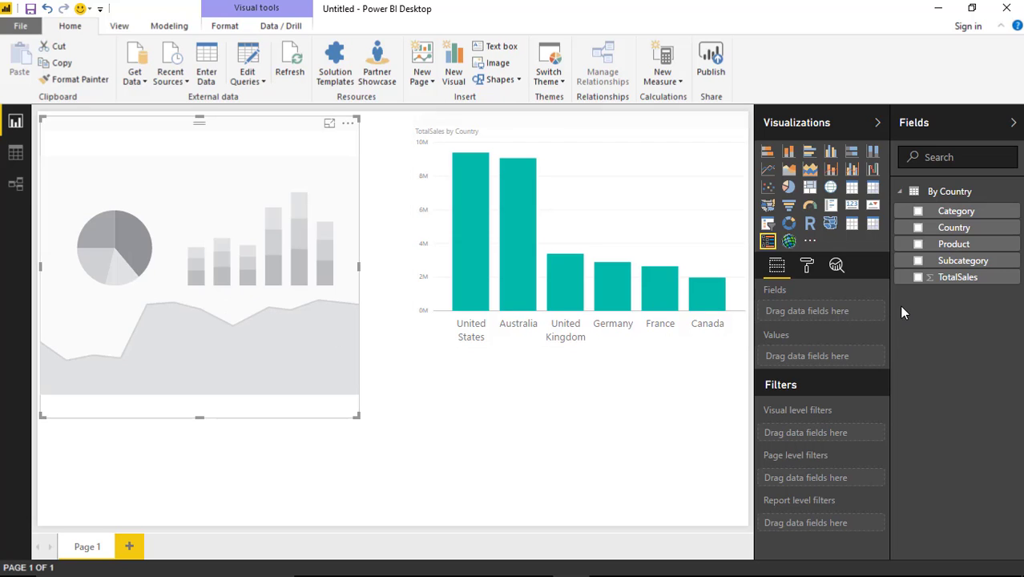
pyautogui.moveTo(957, 212); pyautogui.dragTo(262, 227)
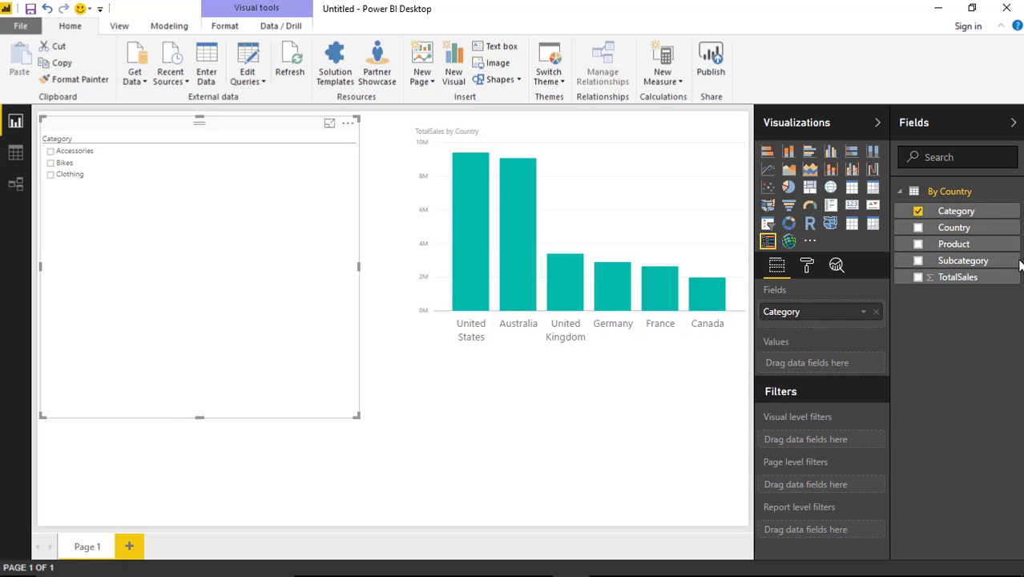
pyautogui.moveTo(963, 260); pyautogui.dragTo(204, 255)
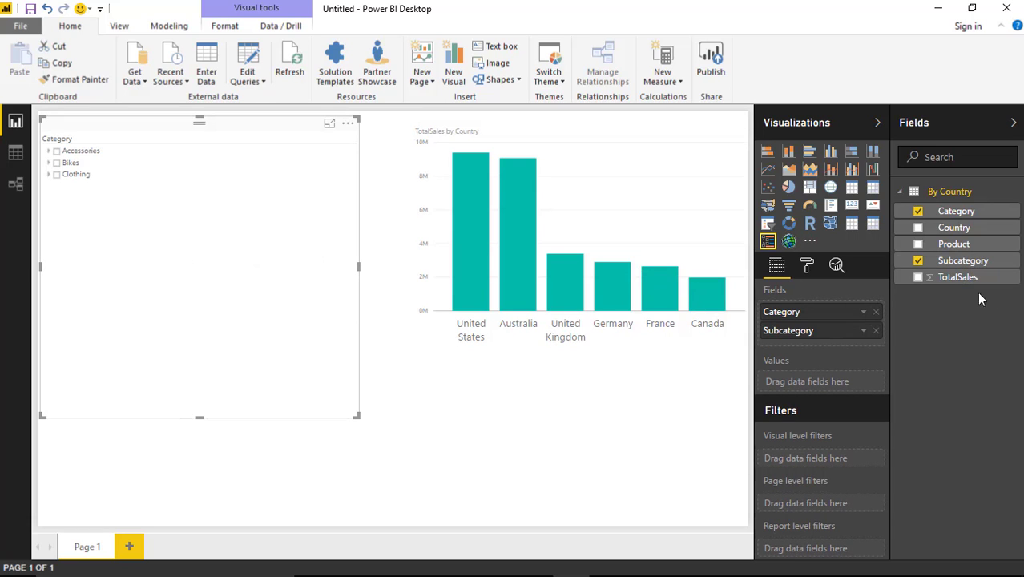
pyautogui.moveTo(953, 245); pyautogui.dragTo(191, 312)
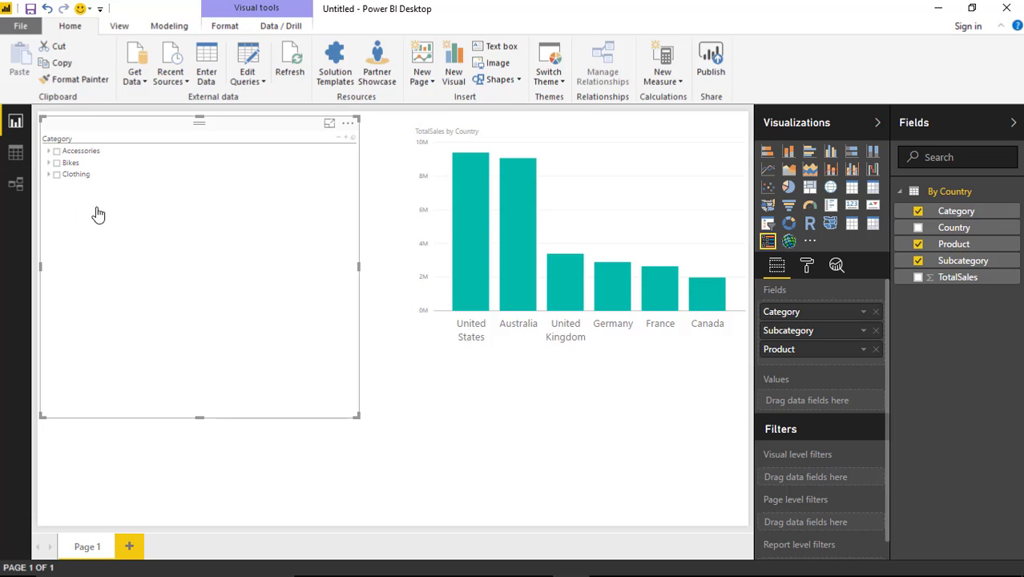
# Expand Bikes > Road Bikes and try product filters, ending on Road-250 Black, 44
pyautogui.click(49, 164)
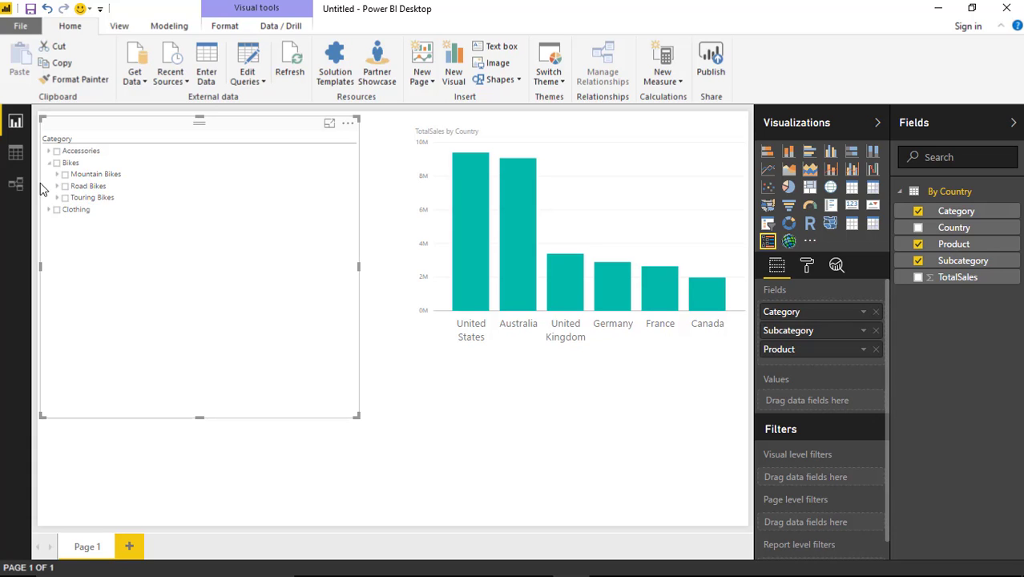
pyautogui.click(57, 187)
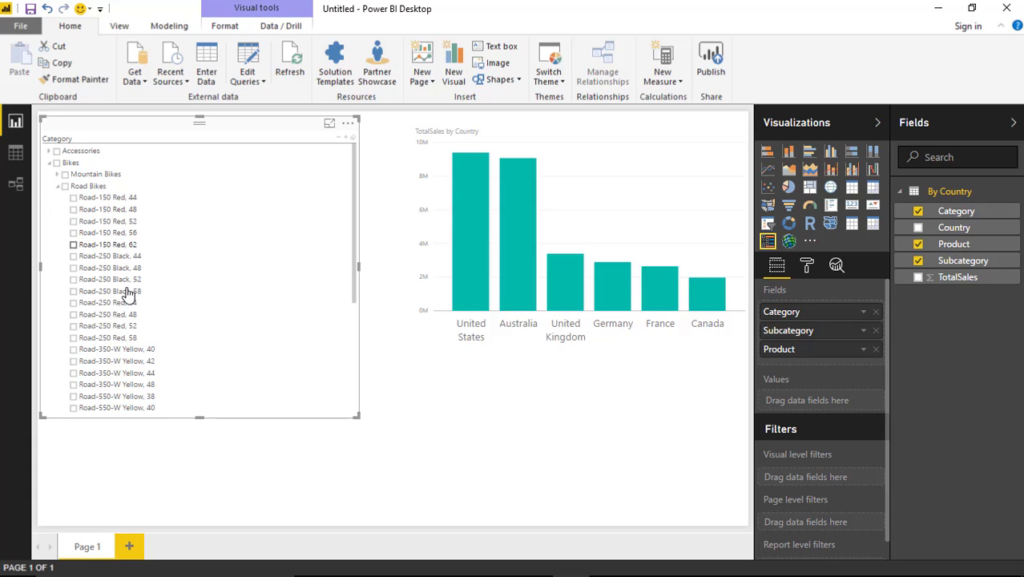
pyautogui.click(72, 222)
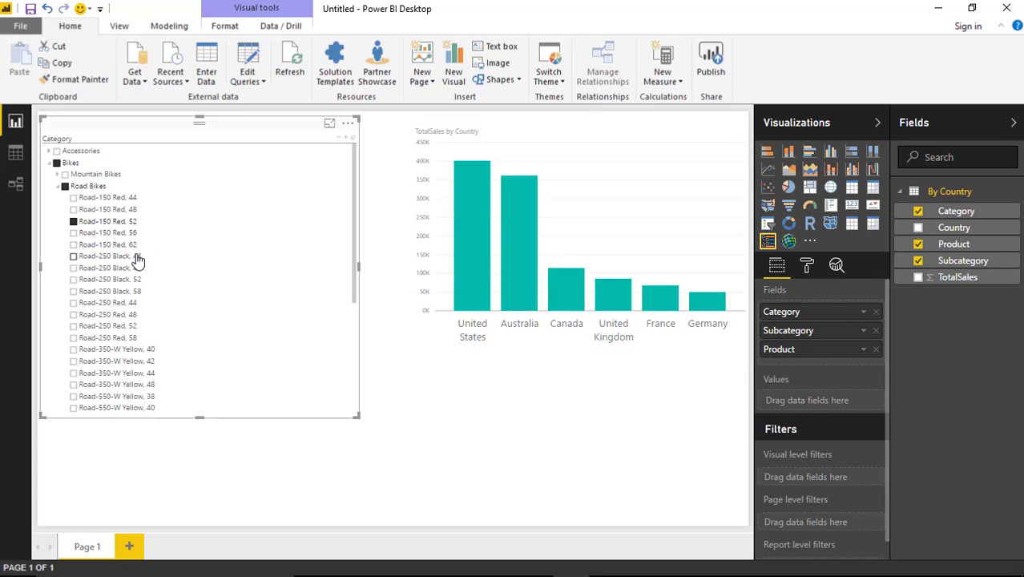
pyautogui.click(73, 256)
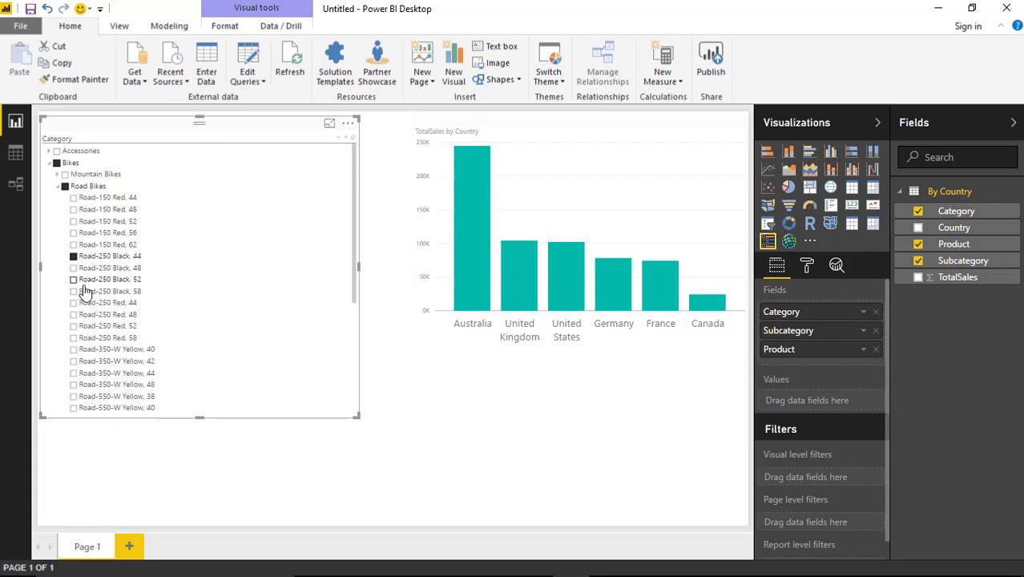
pyautogui.click(73, 302)
pyautogui.click(73, 349)
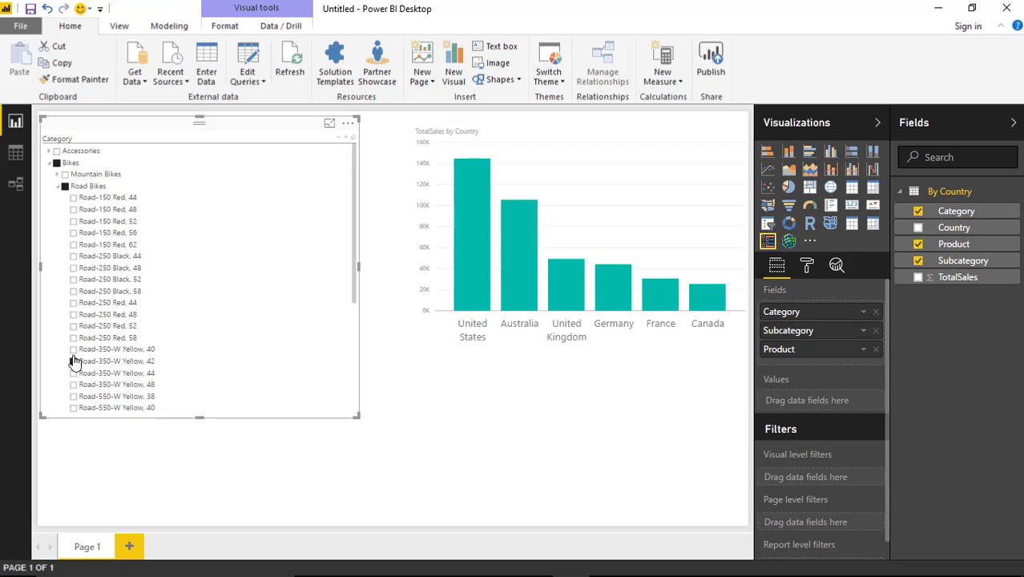
pyautogui.click(73, 257)
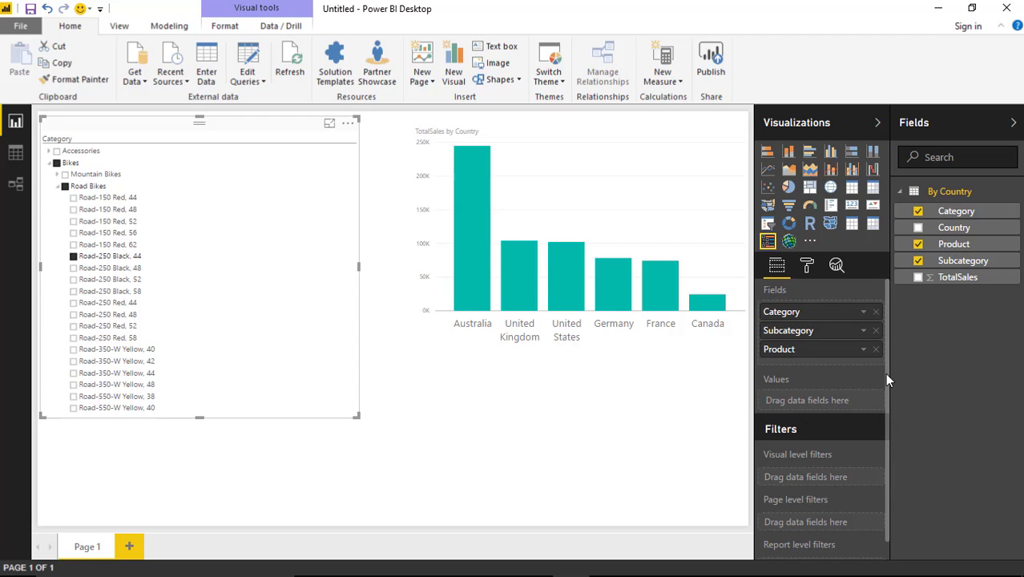
# Add TotalSales as the slicer's values and toggle the 628377 item under Road-250 Black, 44
pyautogui.moveTo(969, 285); pyautogui.dragTo(865, 404)
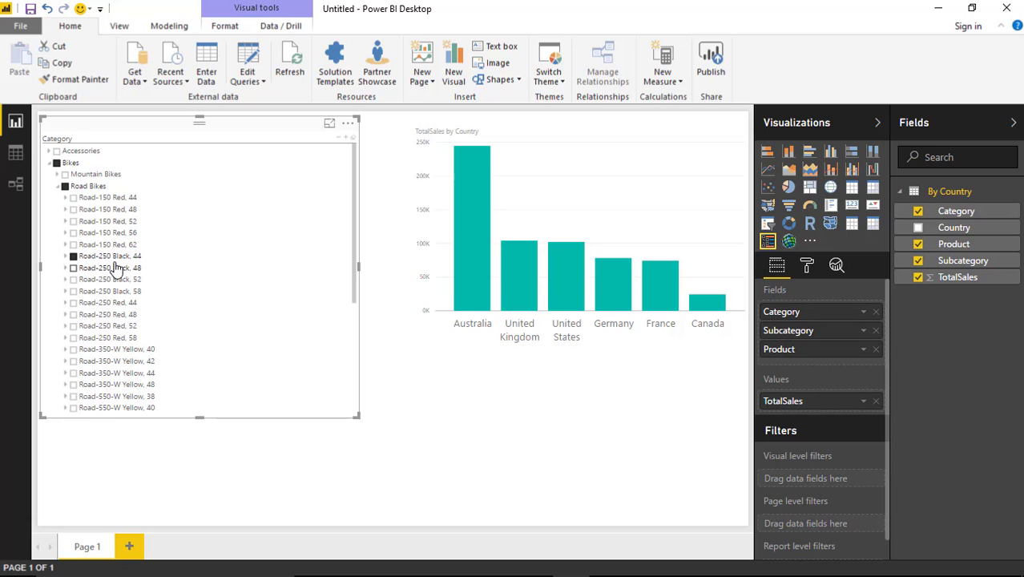
pyautogui.click(66, 256)
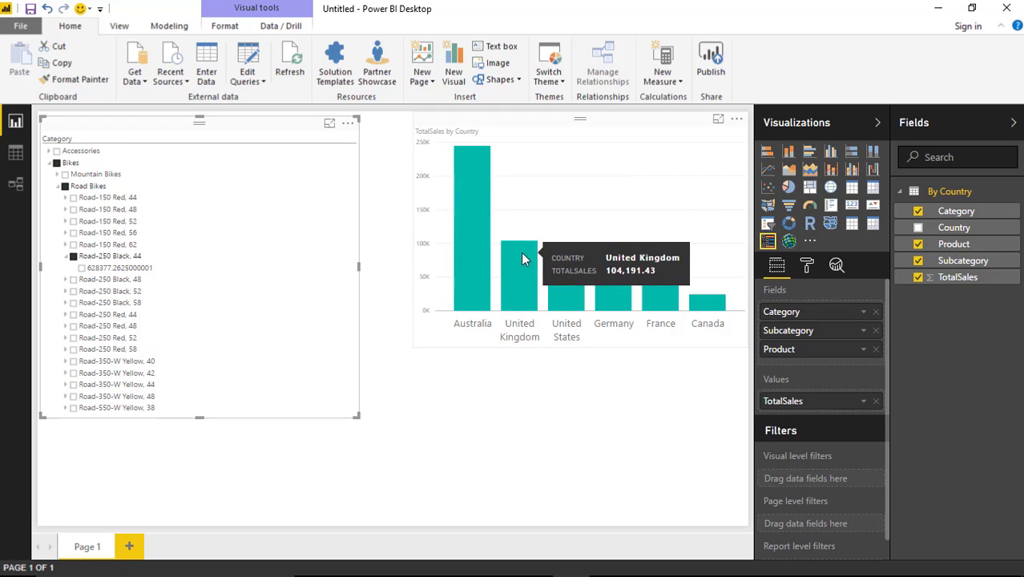
pyautogui.click(80, 270)
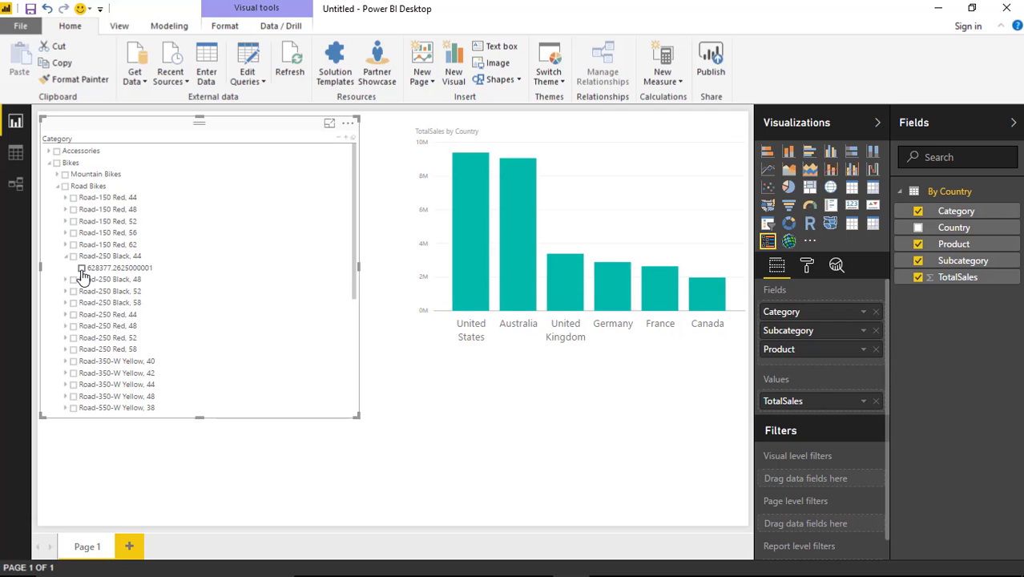
pyautogui.click(80, 269)
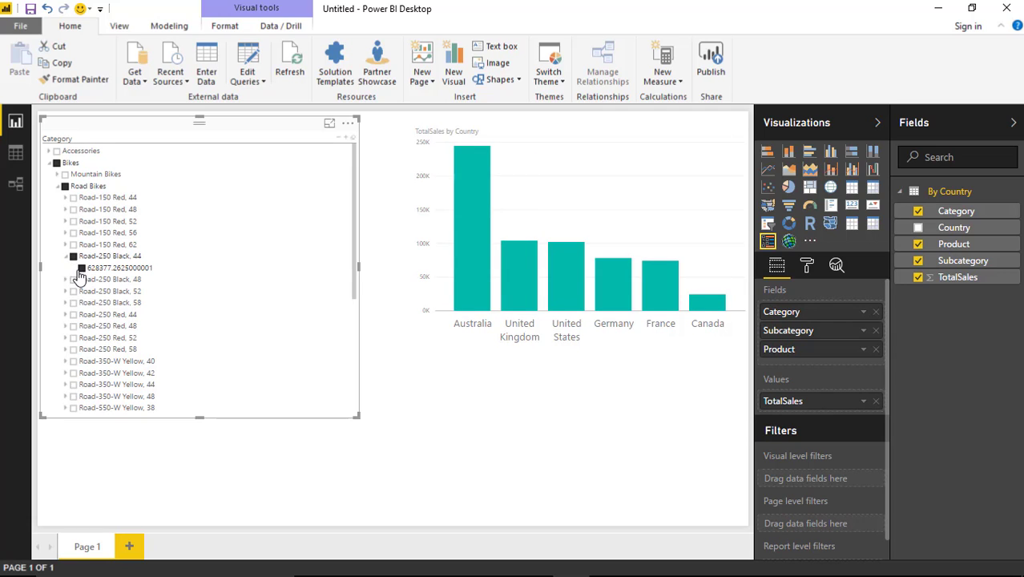
pyautogui.click(79, 269)
pyautogui.click(78, 269)
# Collapse Road Bikes and filter through Mountain and Road Bikes, ending on Touring Bikes
pyautogui.click(67, 257)
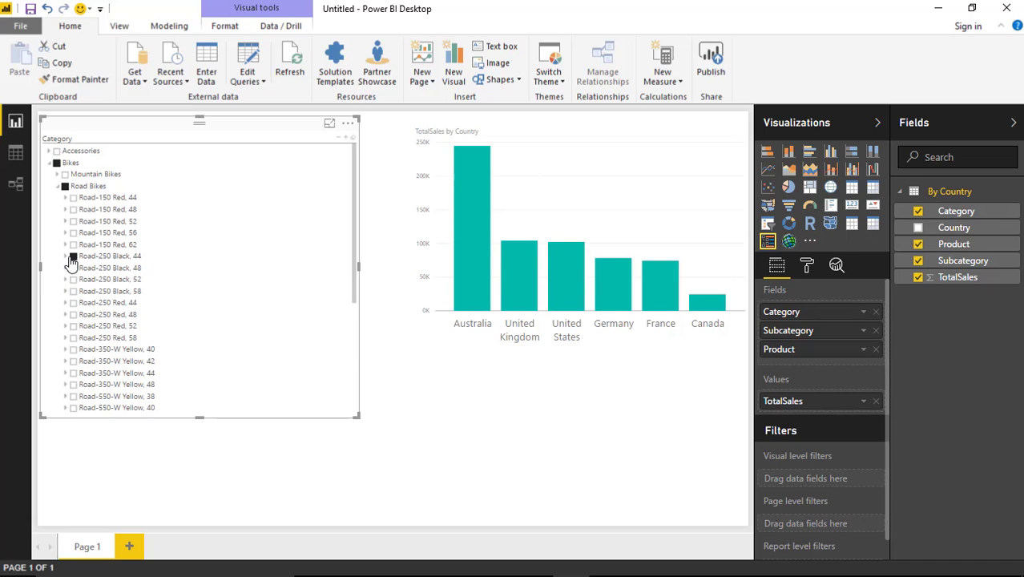
pyautogui.click(58, 187)
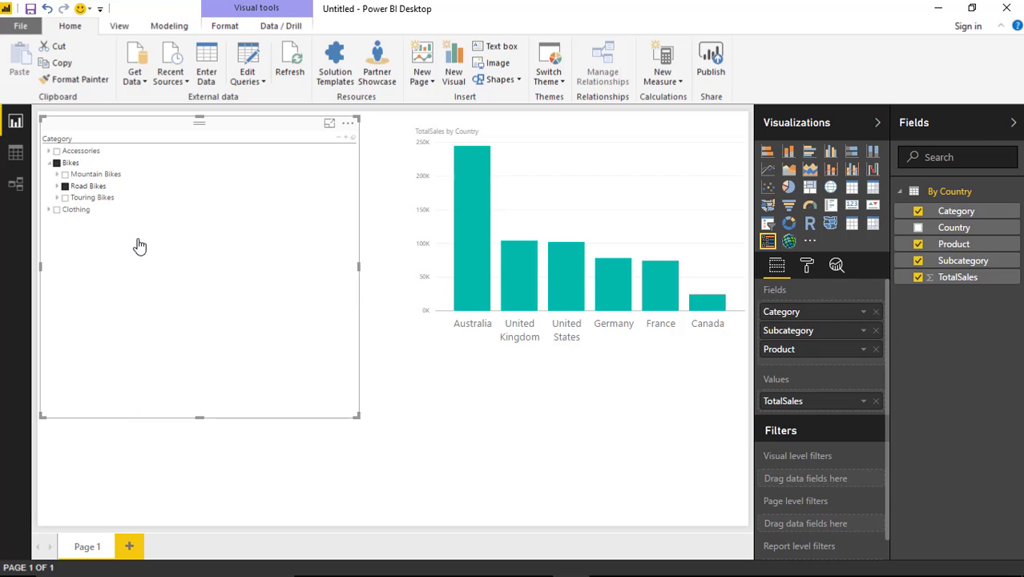
pyautogui.click(64, 175)
pyautogui.click(65, 185)
pyautogui.click(65, 197)
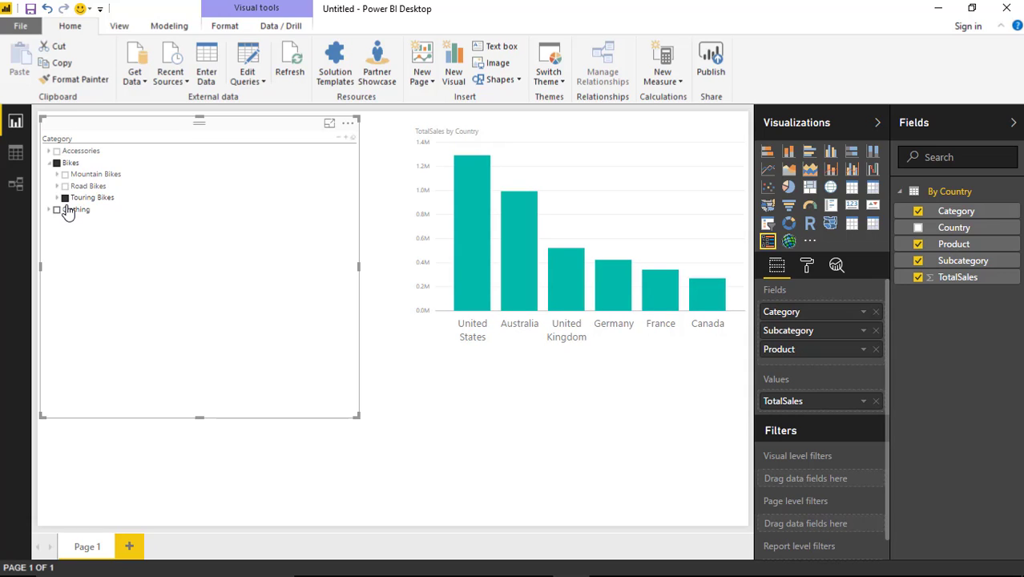
# In the slicer's Format pane, turn Selection > Single Select off
pyautogui.click(807, 267)
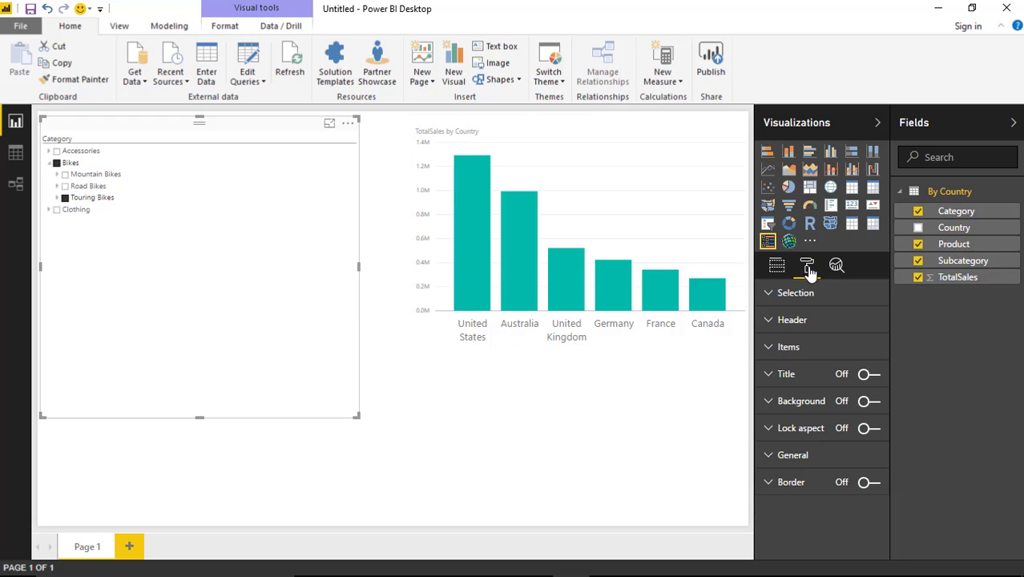
pyautogui.click(770, 298)
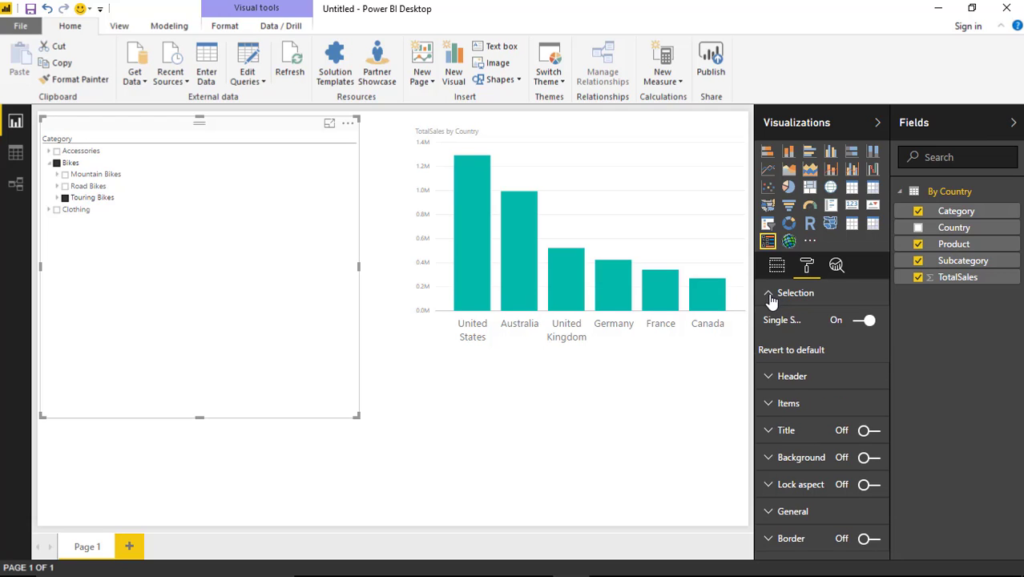
pyautogui.click(861, 321)
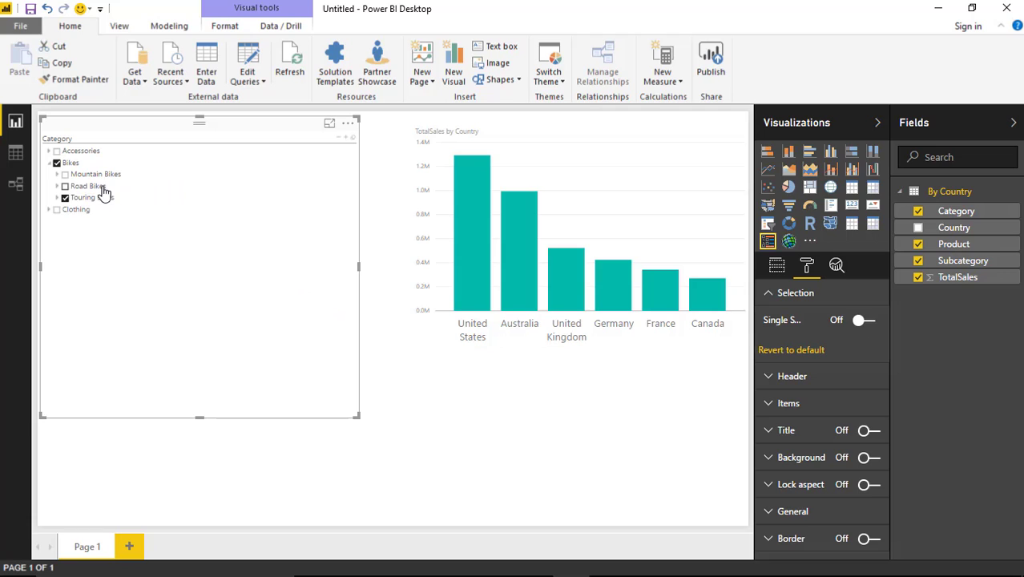
# Test multi-select by toggling Road Bikes and excluding four Touring-1000 Blue sizes (46, 50, 54, 60)
pyautogui.click(65, 187)
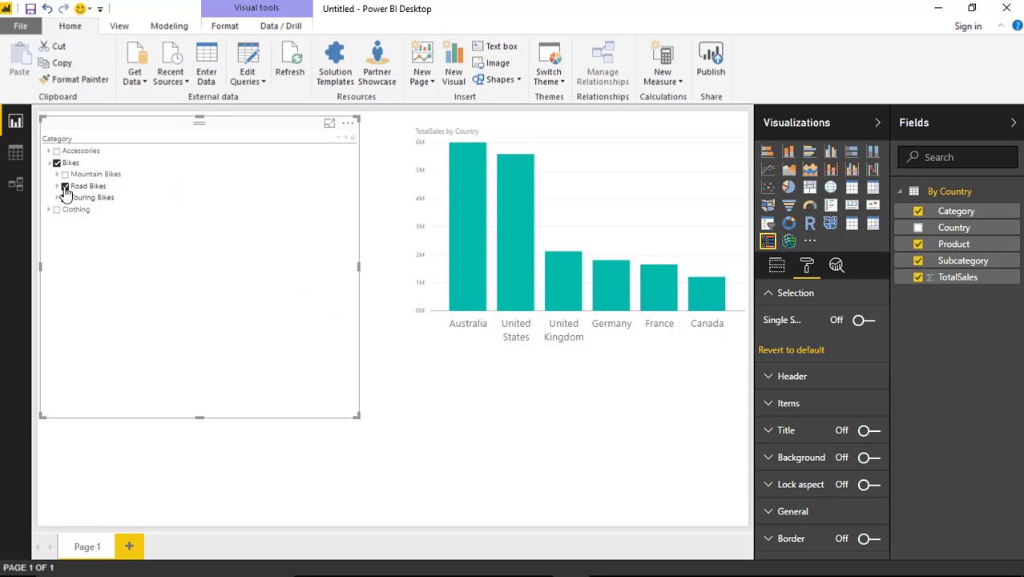
pyautogui.click(65, 186)
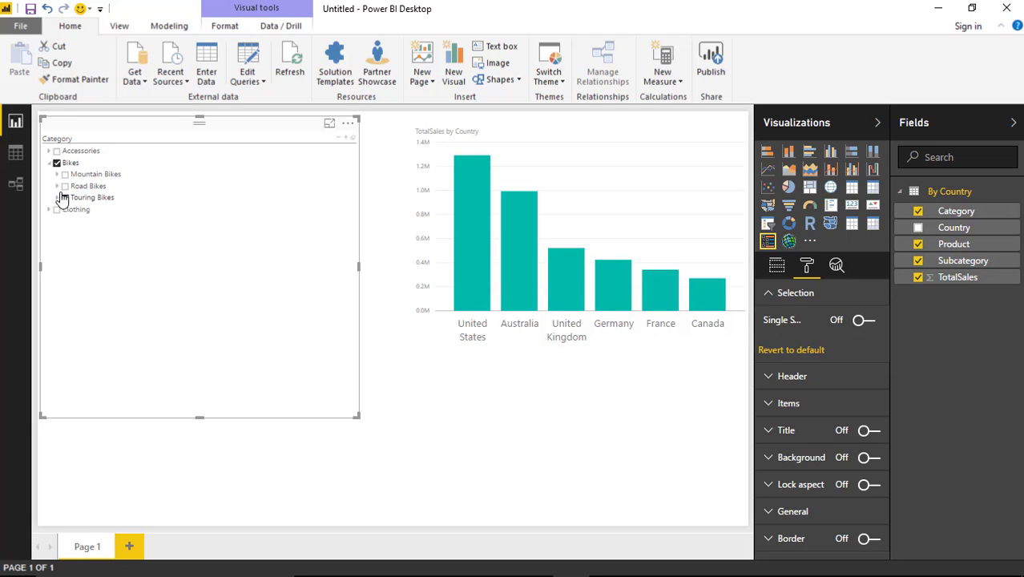
pyautogui.click(57, 198)
pyautogui.click(74, 209)
pyautogui.click(74, 221)
pyautogui.click(74, 232)
pyautogui.click(74, 244)
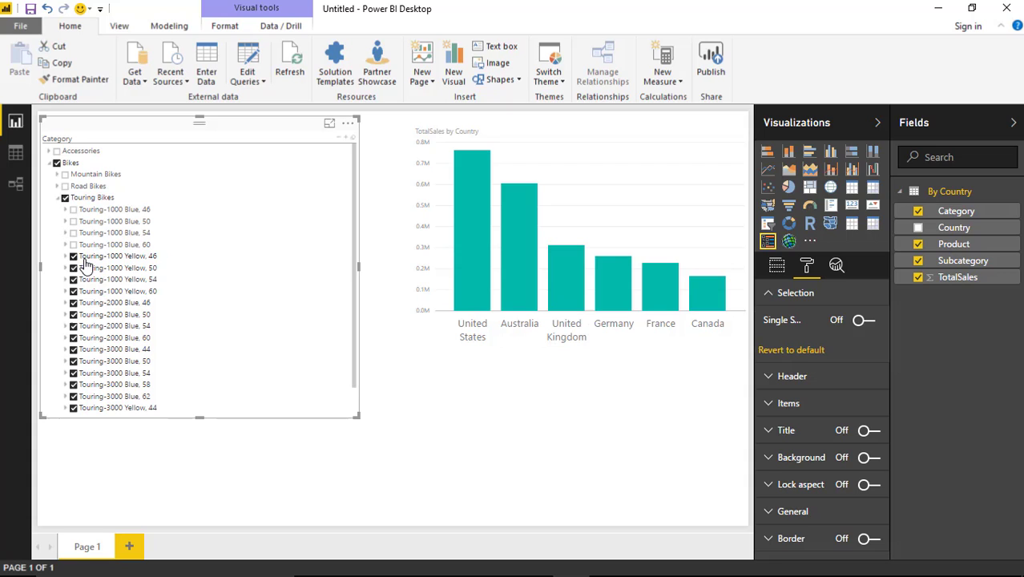
# Turn Single Select back on and filter the chart to Road Bikes only
pyautogui.click(863, 321)
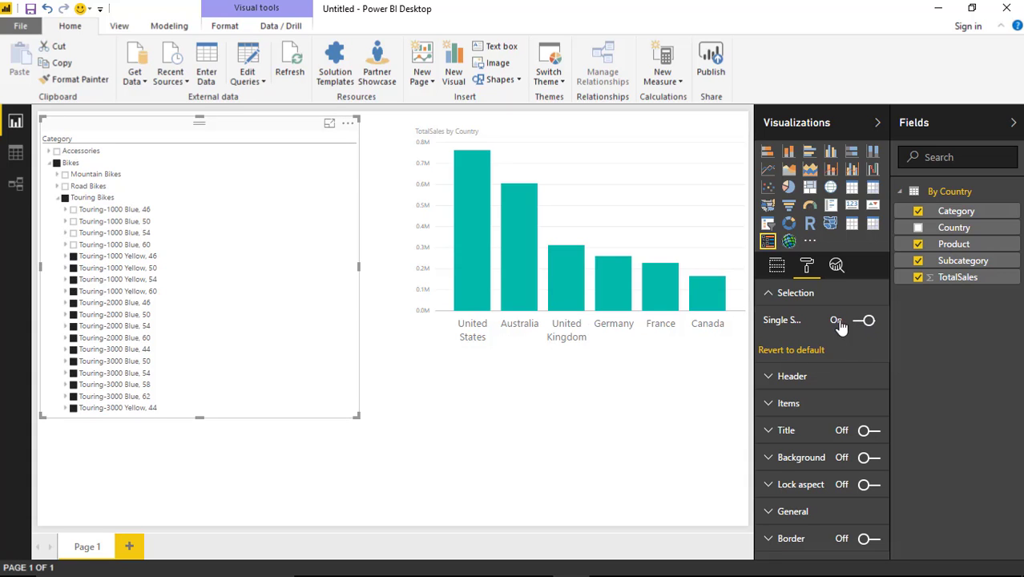
pyautogui.click(65, 186)
pyautogui.click(65, 197)
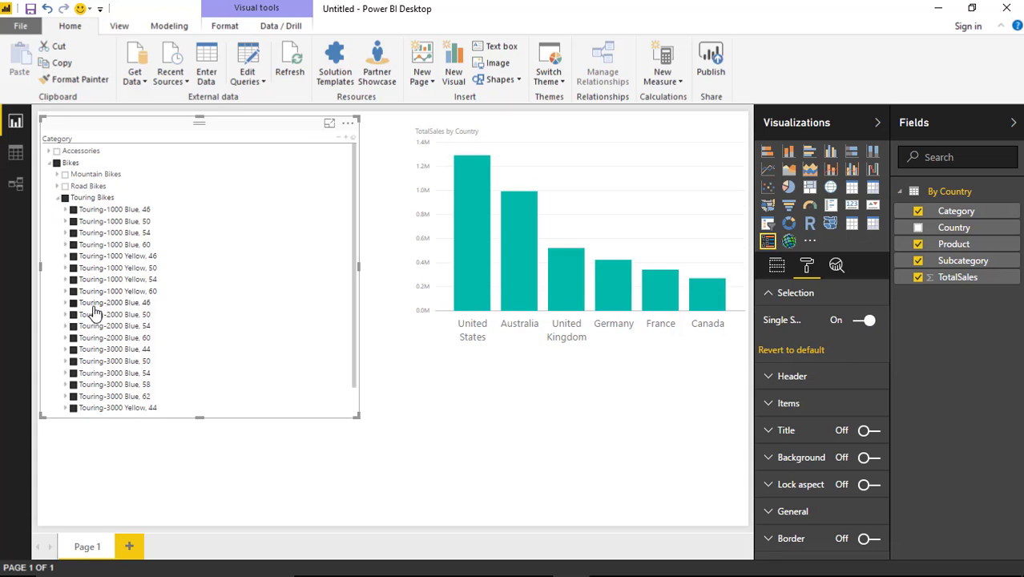
pyautogui.click(59, 198)
pyautogui.click(65, 187)
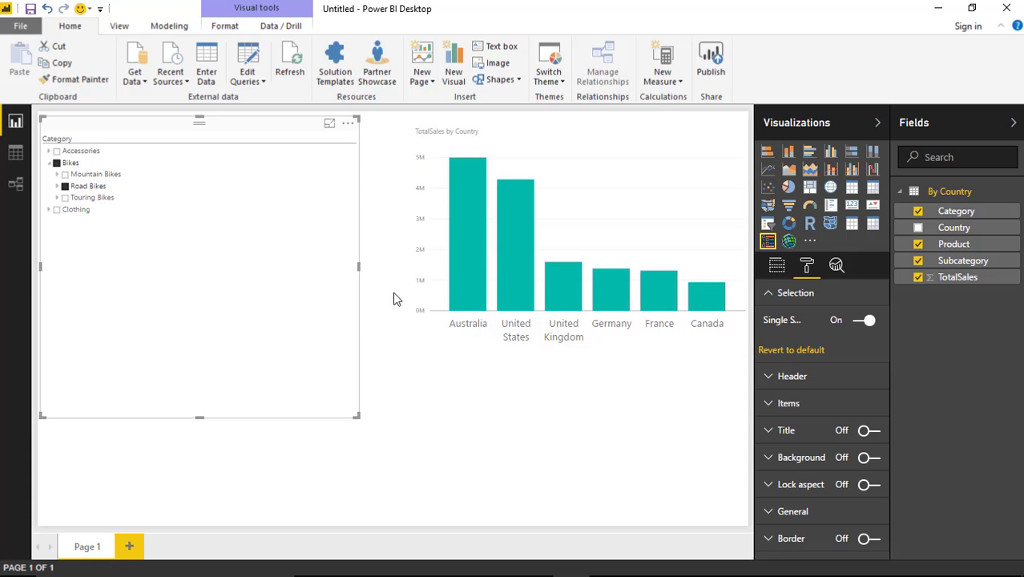
pyautogui.click(771, 295)
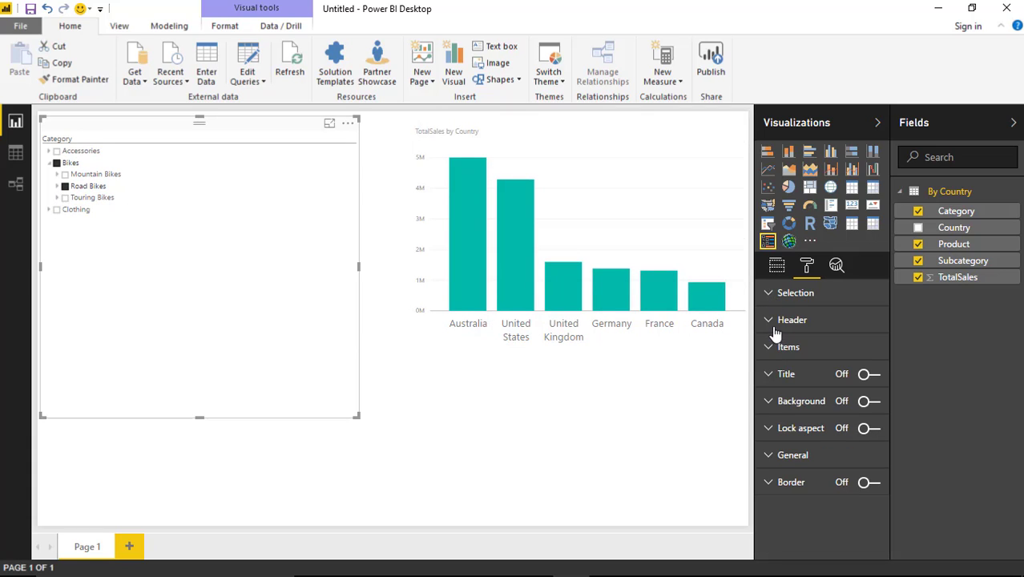
# Give the slicer header the title 'Product Categories' with text size 16
pyautogui.click(770, 321)
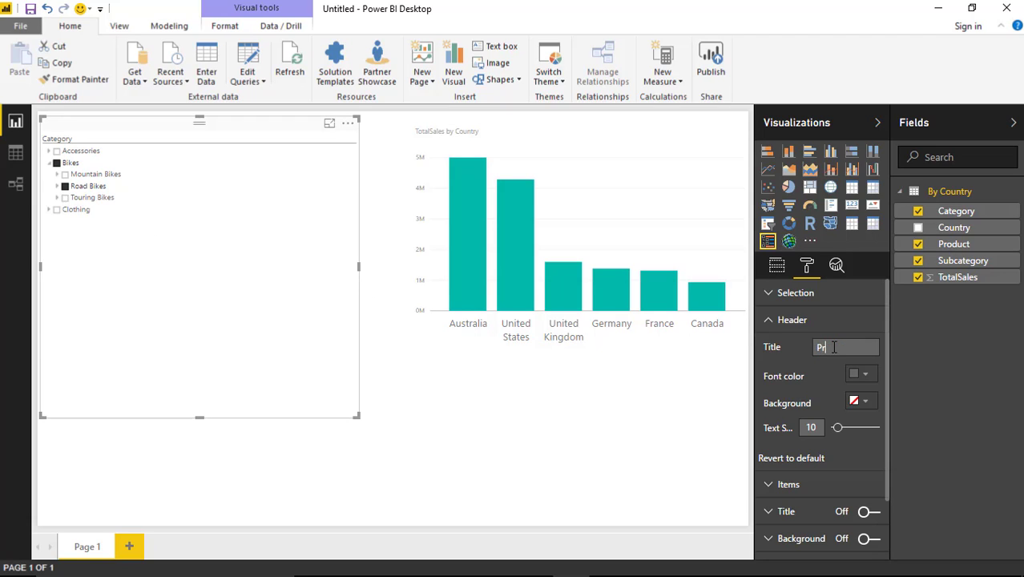
pyautogui.write('Categories')
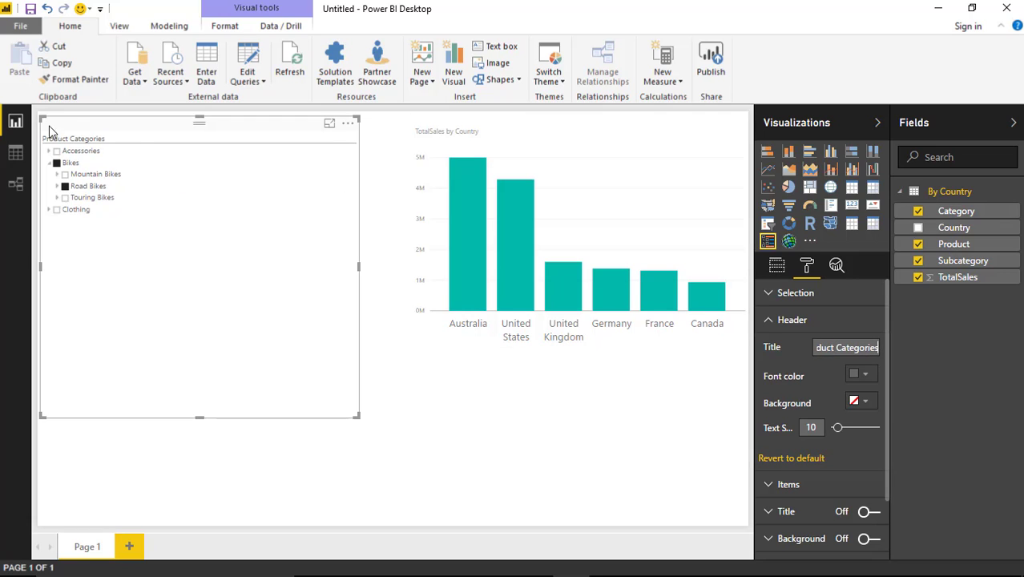
pyautogui.click(846, 429)
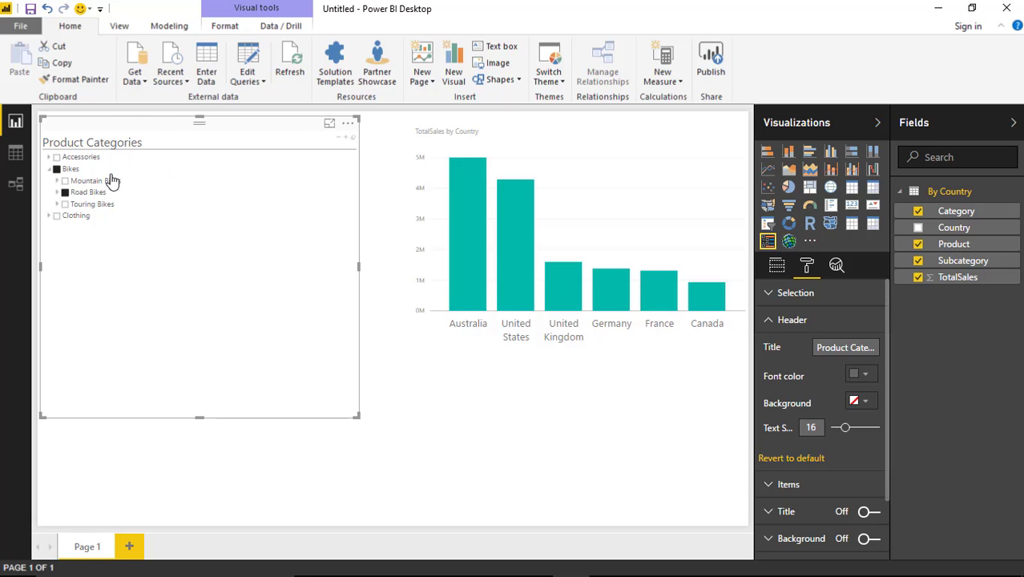
pyautogui.click(768, 323)
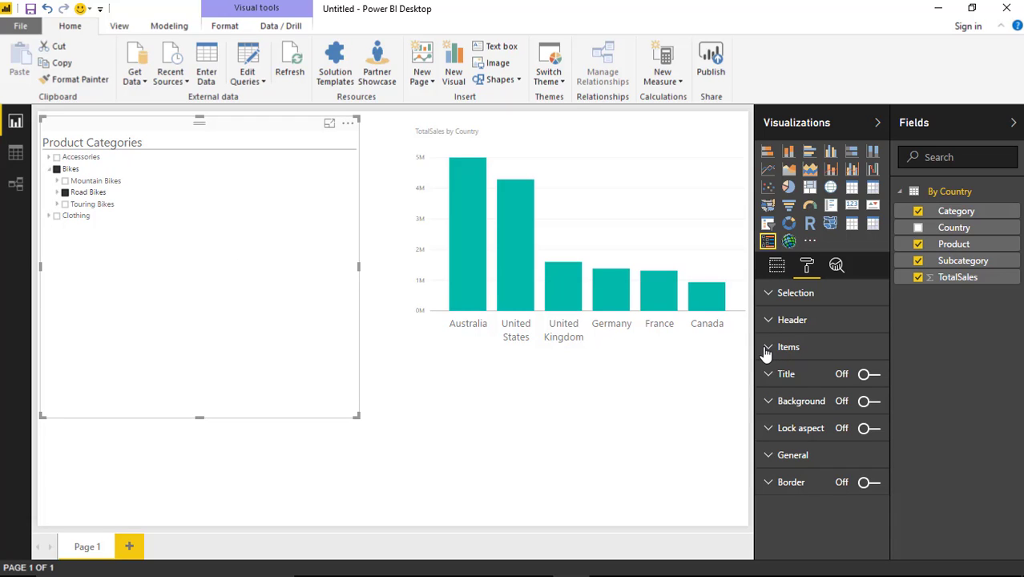
# Set the slicer items' font color to orange and select color to teal
pyautogui.click(767, 350)
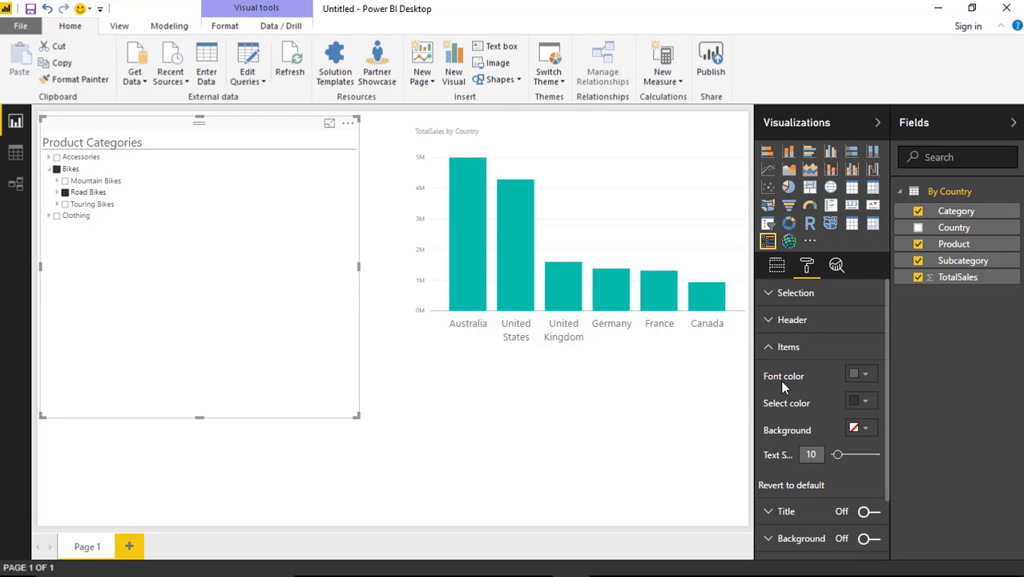
pyautogui.click(869, 380)
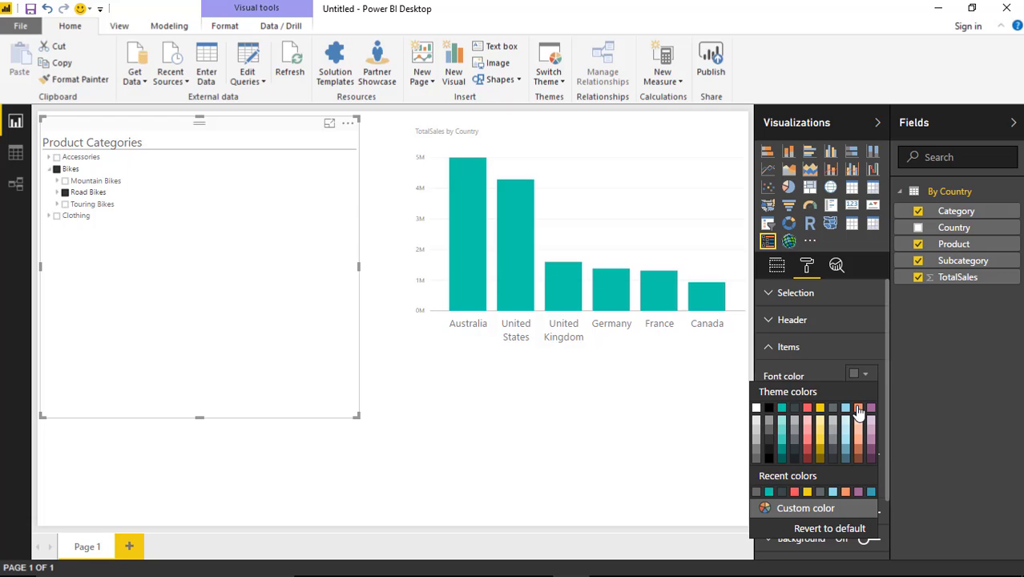
pyautogui.click(858, 409)
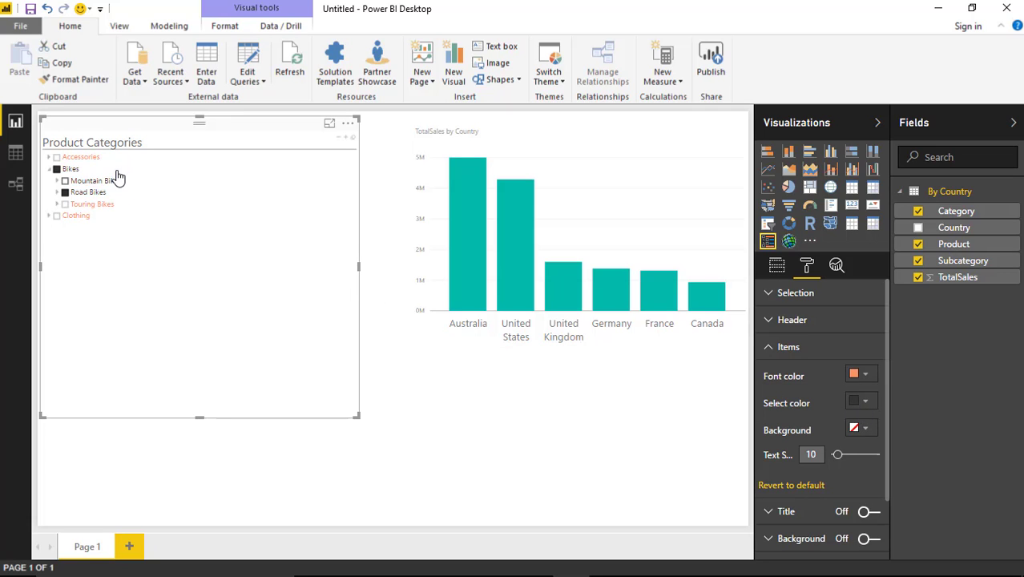
pyautogui.click(867, 403)
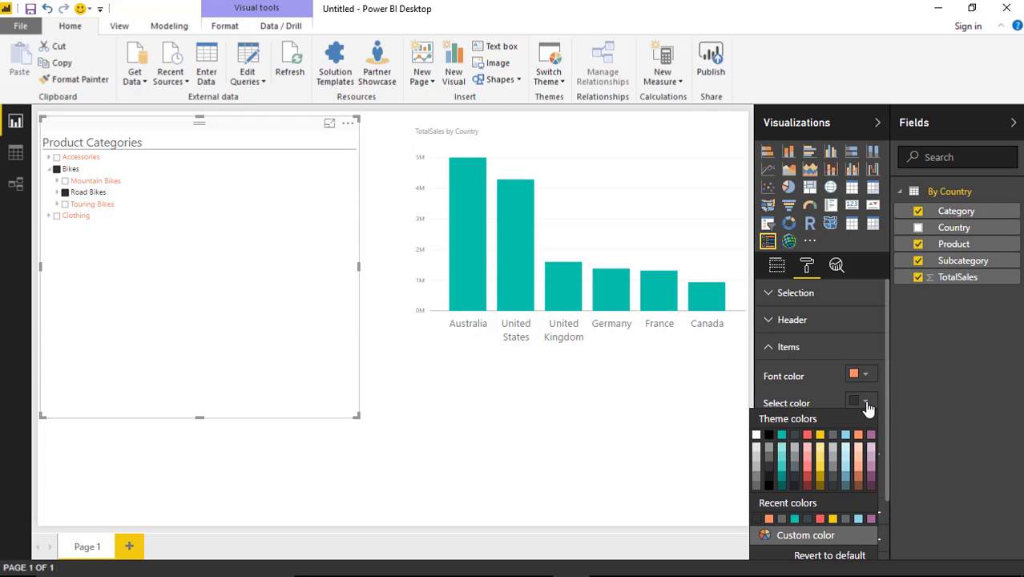
pyautogui.click(781, 442)
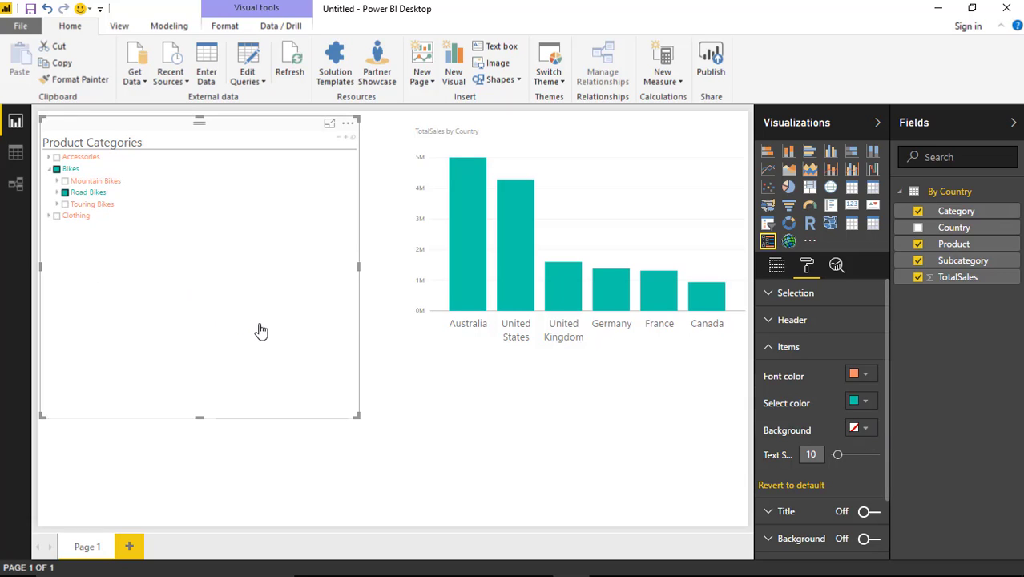
# Set the slicer item text size to 16 and preview the styling on the page
pyautogui.click(853, 454)
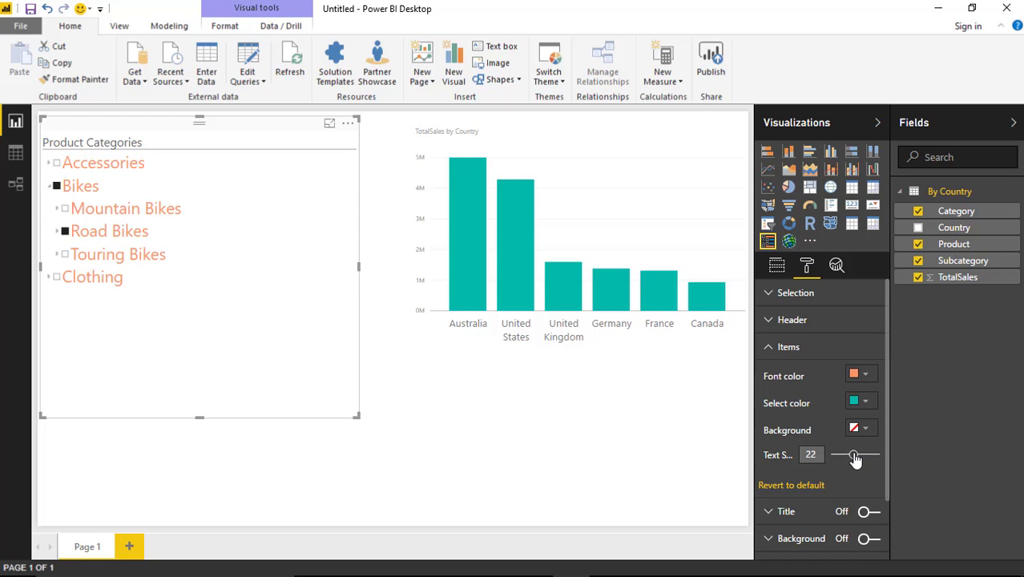
pyautogui.moveTo(851, 457); pyautogui.dragTo(845, 456)
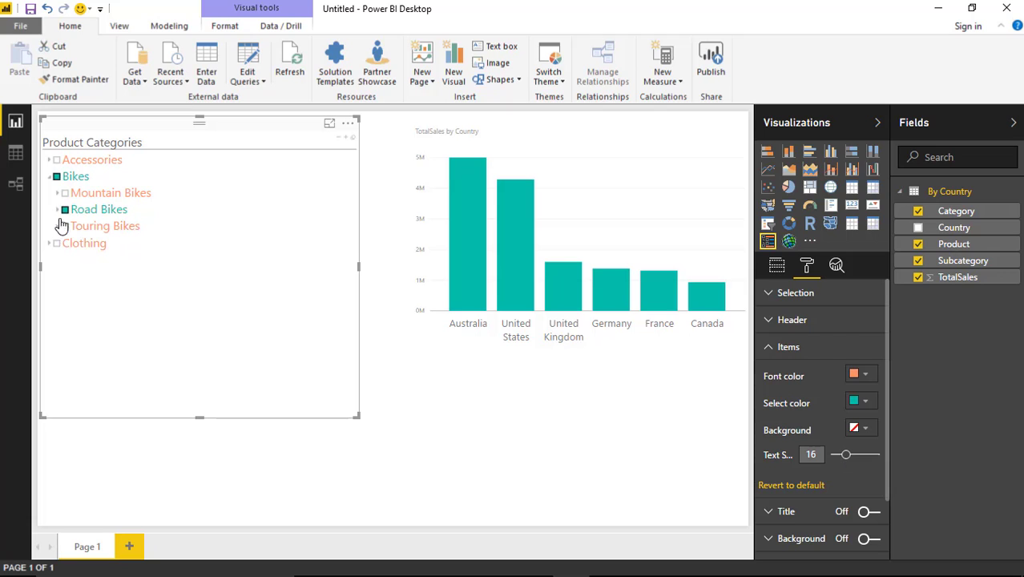
pyautogui.click(58, 210)
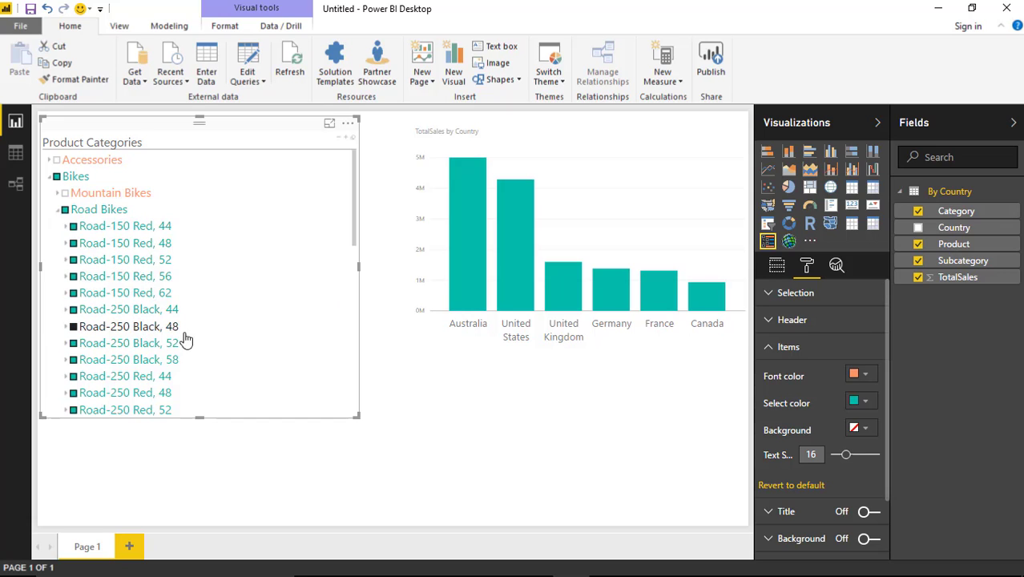
pyautogui.click(58, 210)
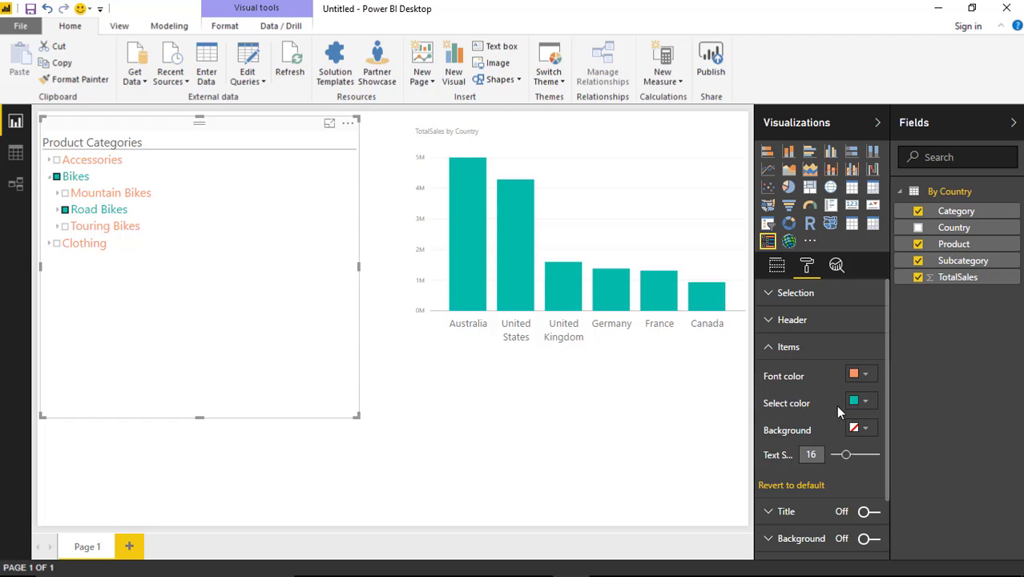
pyautogui.click(541, 475)
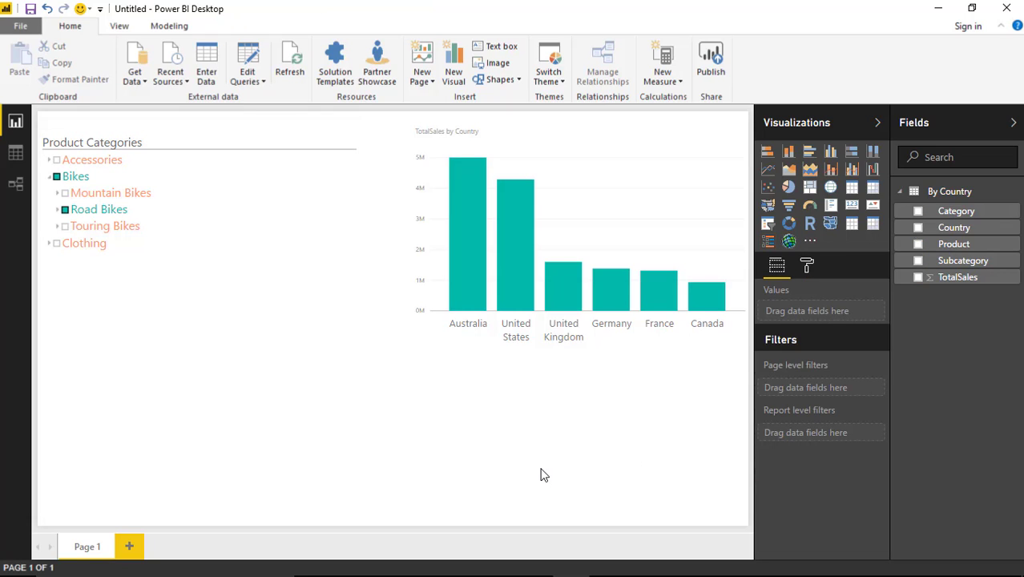
# Resize the Product Categories slicer to a smaller box toward the top-left
pyautogui.click(314, 384)
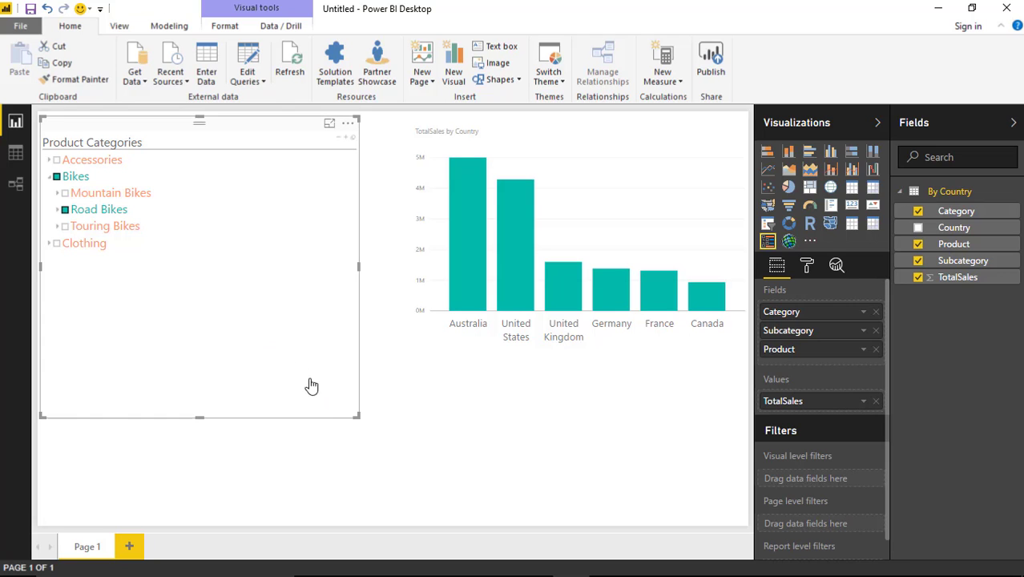
pyautogui.click(361, 417)
pyautogui.click(338, 412)
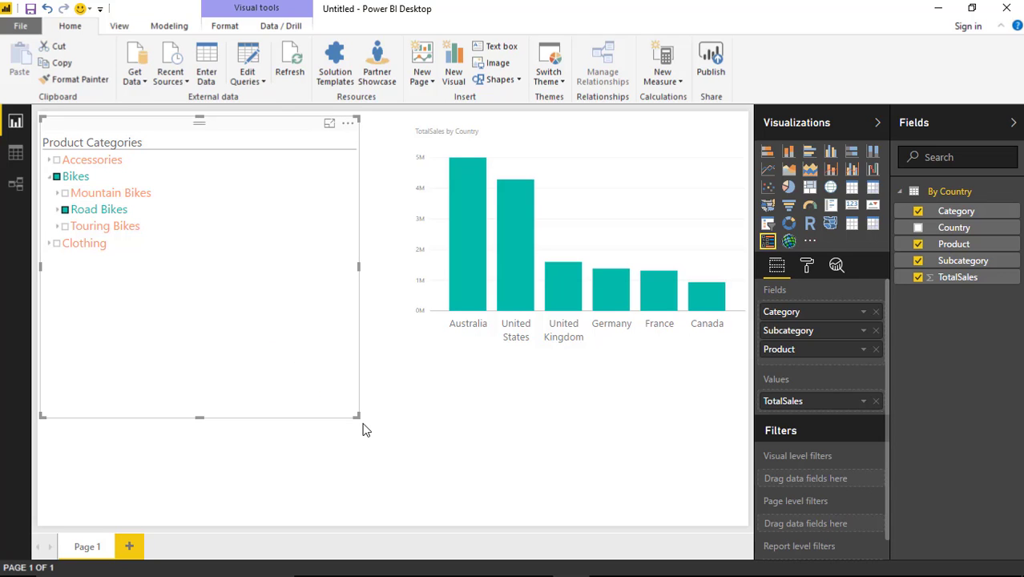
pyautogui.moveTo(358, 417); pyautogui.dragTo(267, 313)
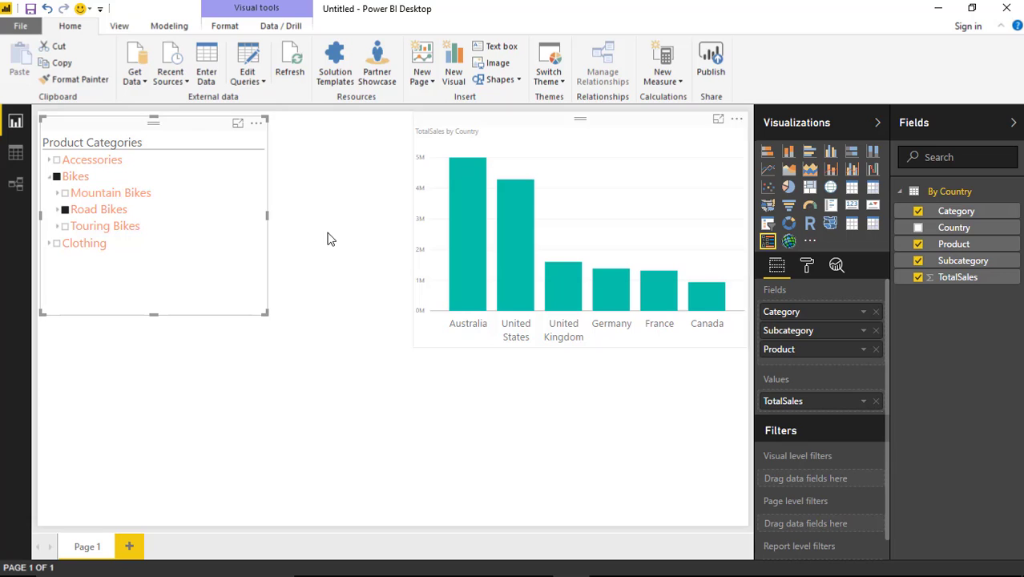